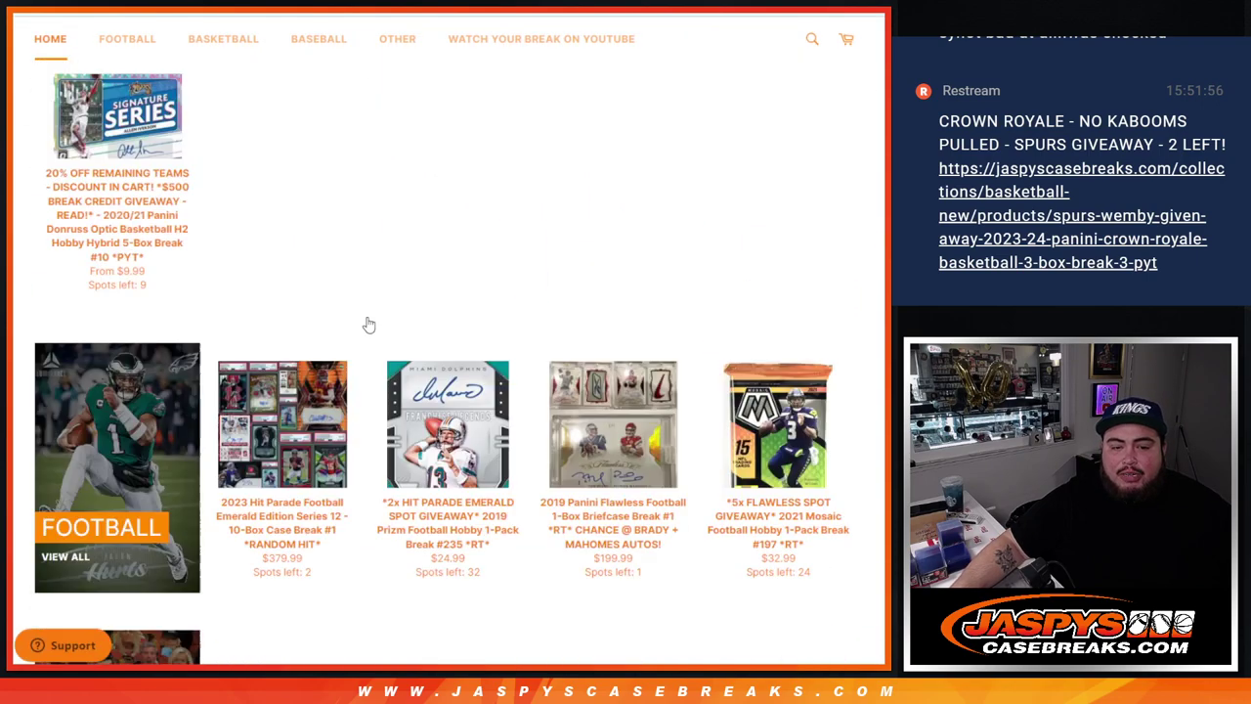
pyautogui.scroll(-1, 370, 325)
# Step: View the Hit Parade Emerald giveaway listing on the Jaspy's Case Breaks store page
pyautogui.click(323, 279)
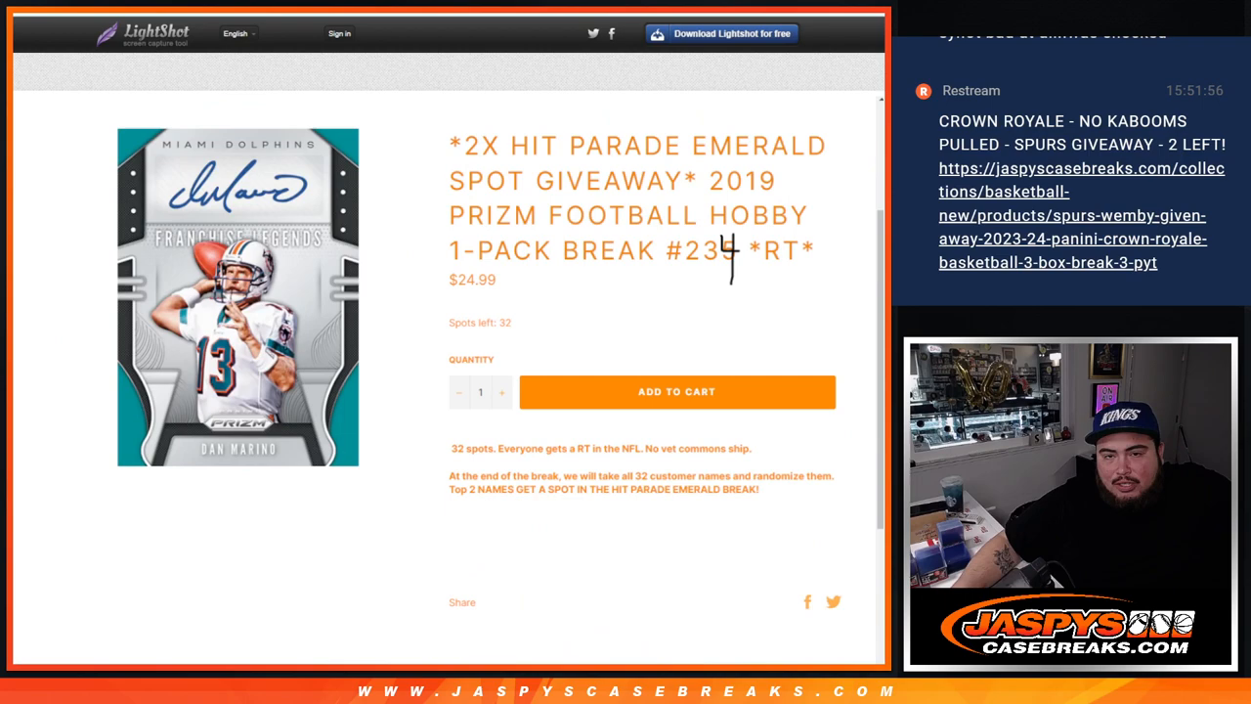
# Step: Roll the two dice, then randomize the 32 customer names ten times and highlight the count
pyautogui.hotkey('ctrl', 'Tab')
pyautogui.hotkey('ctrl', 'Tab')
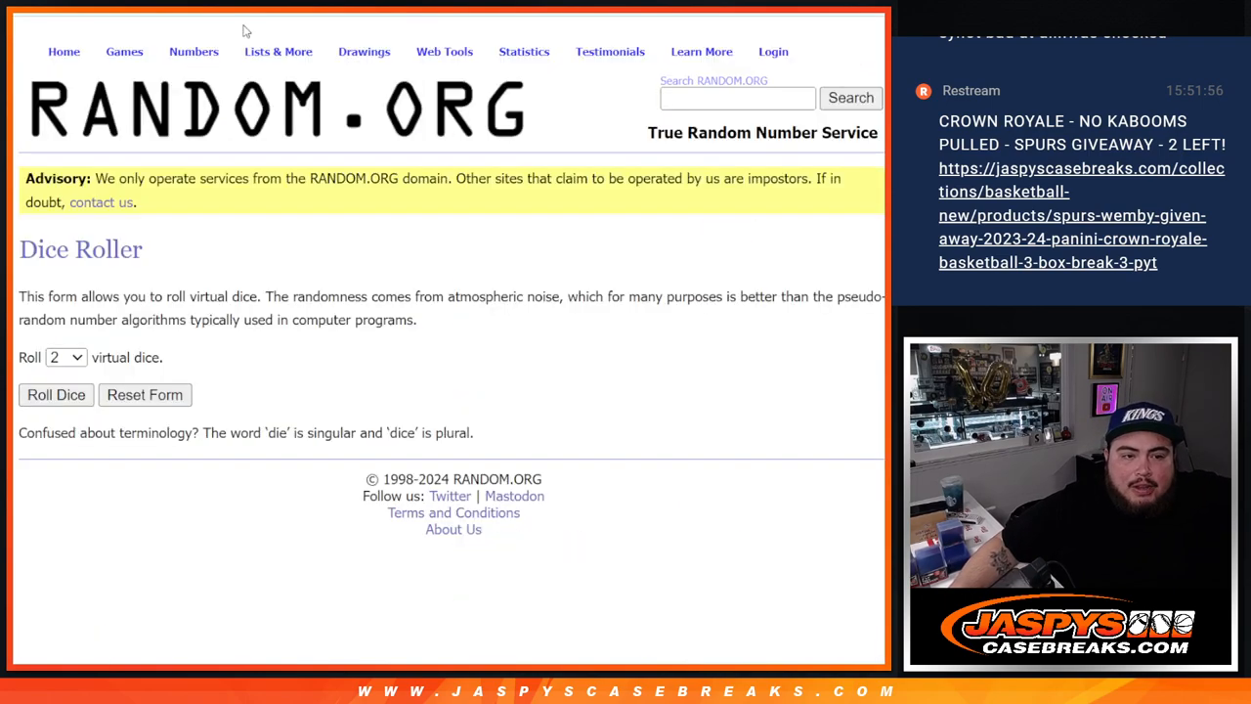
pyautogui.click(56, 394)
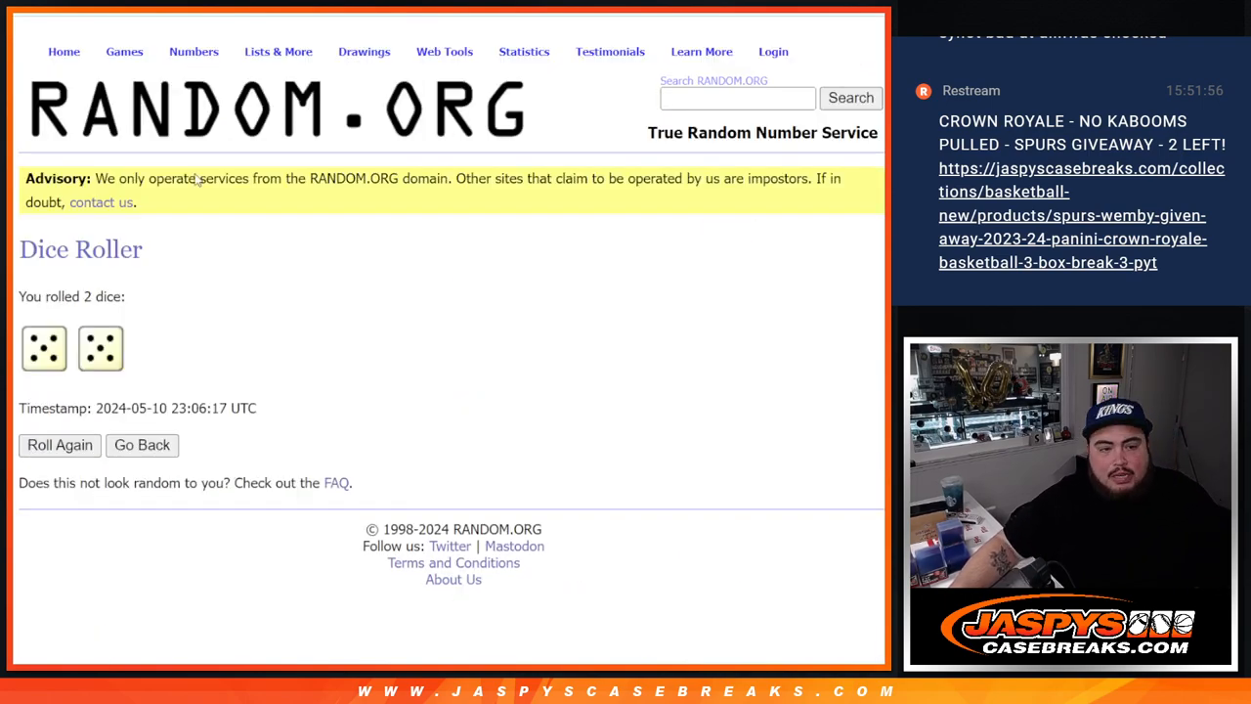
pyautogui.hotkey('ctrl', 'Tab')
pyautogui.scroll(-3, 405, 299)
pyautogui.click(98, 464)
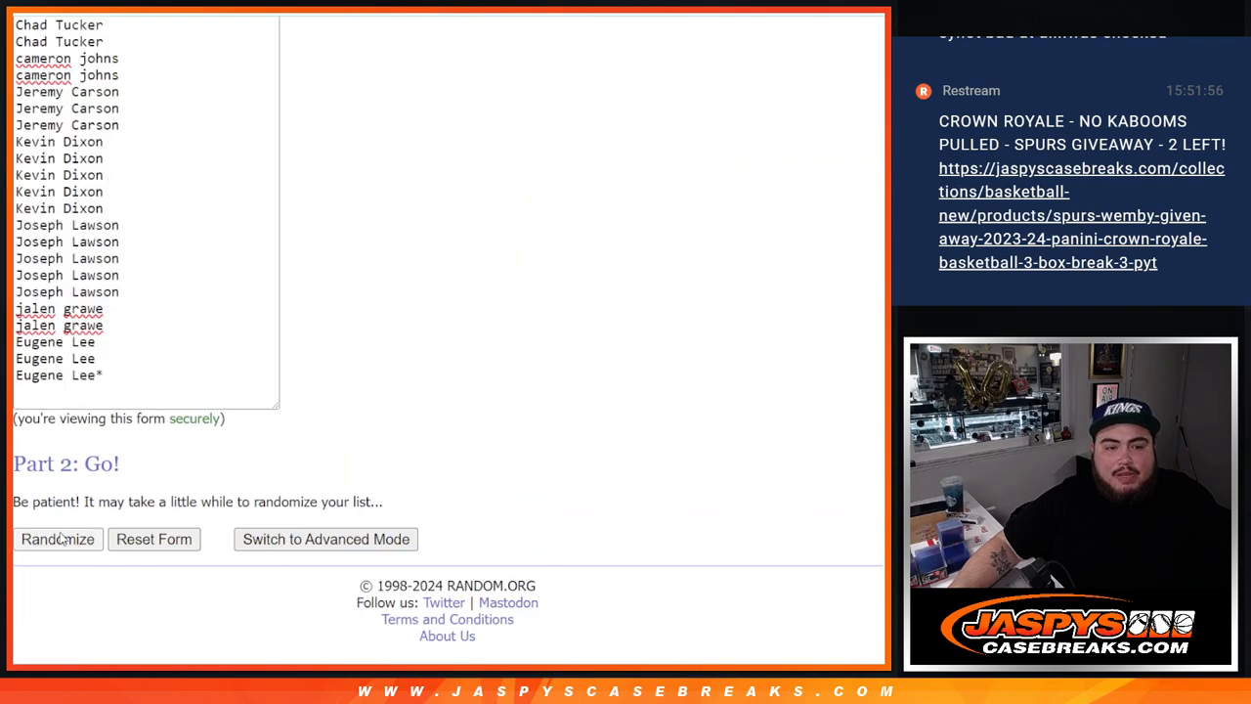
pyautogui.click(55, 538)
pyautogui.scroll(-5, 56, 535)
pyautogui.click(41, 538)
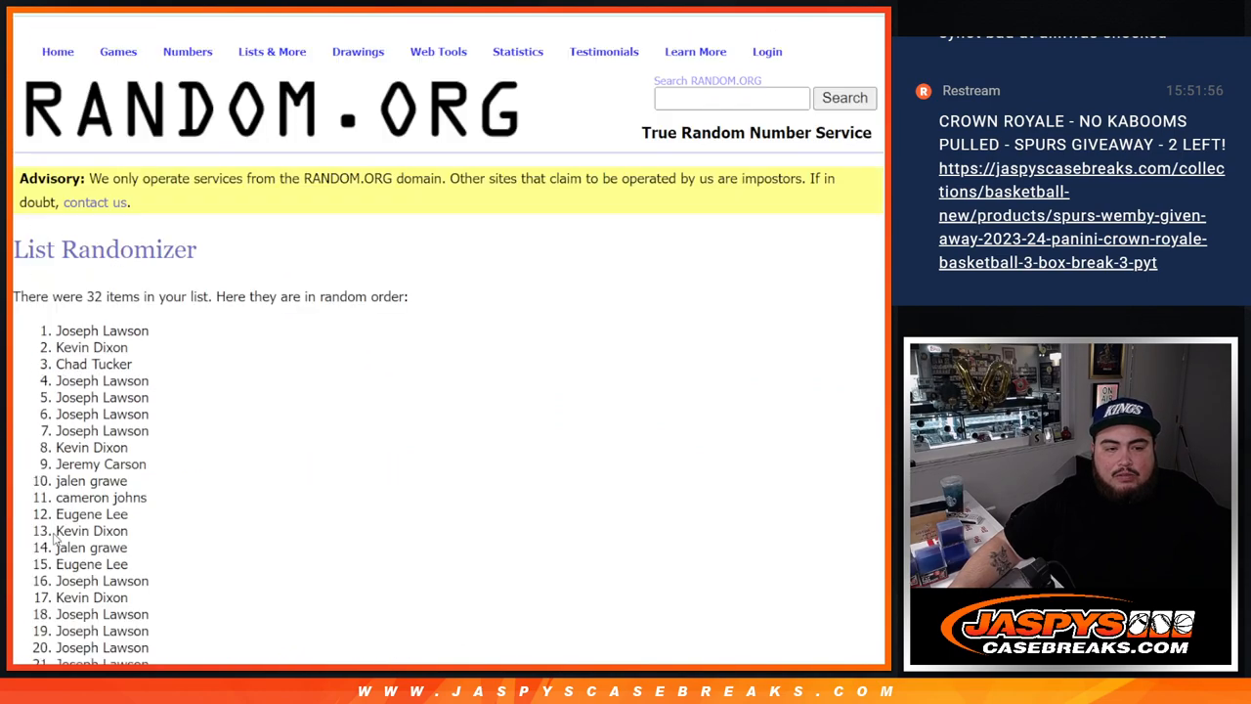
pyautogui.scroll(-5, 56, 538)
pyautogui.click(41, 539)
pyautogui.click(41, 538)
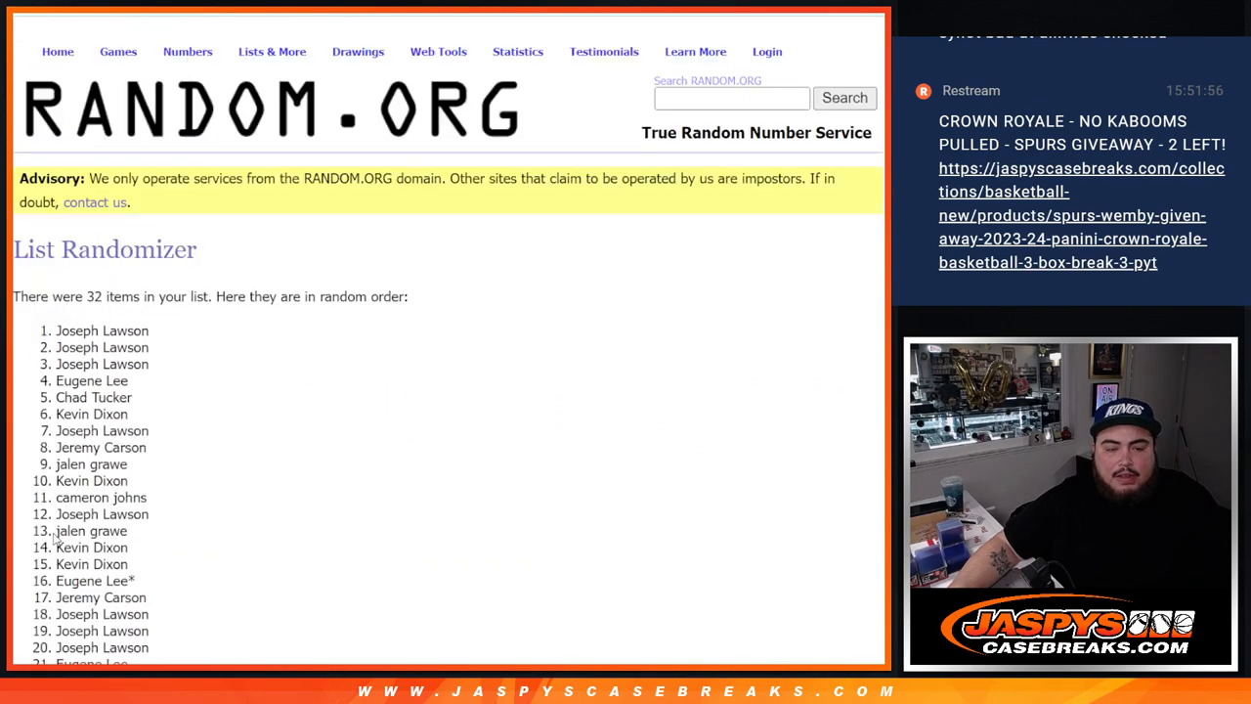
pyautogui.click(41, 538)
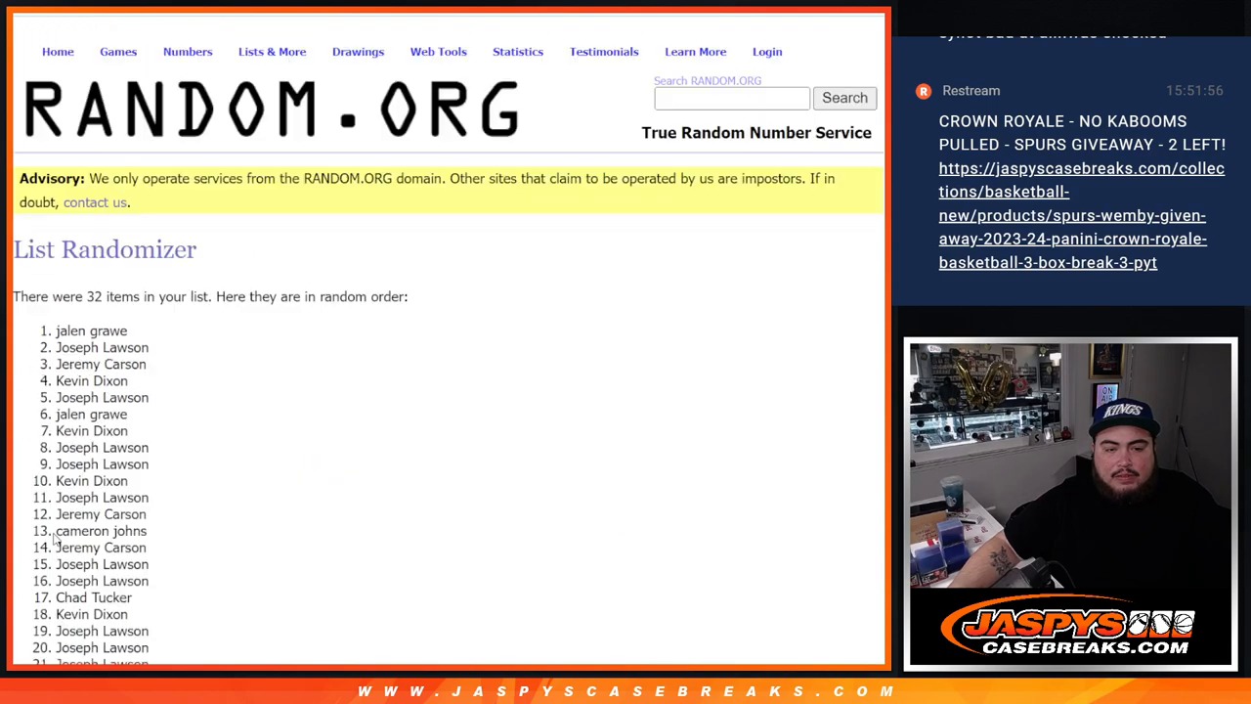
pyautogui.click(41, 539)
pyautogui.click(41, 580)
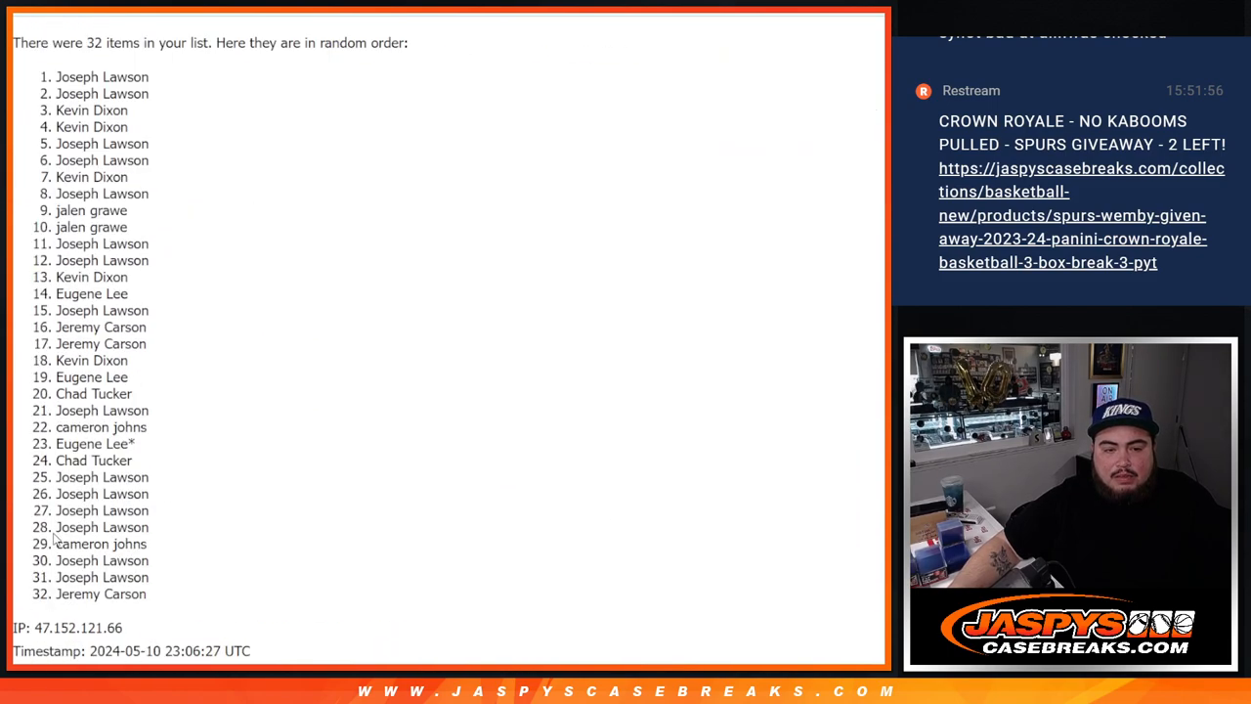
pyautogui.click(41, 538)
pyautogui.moveTo(198, 502); pyautogui.dragTo(293, 488)
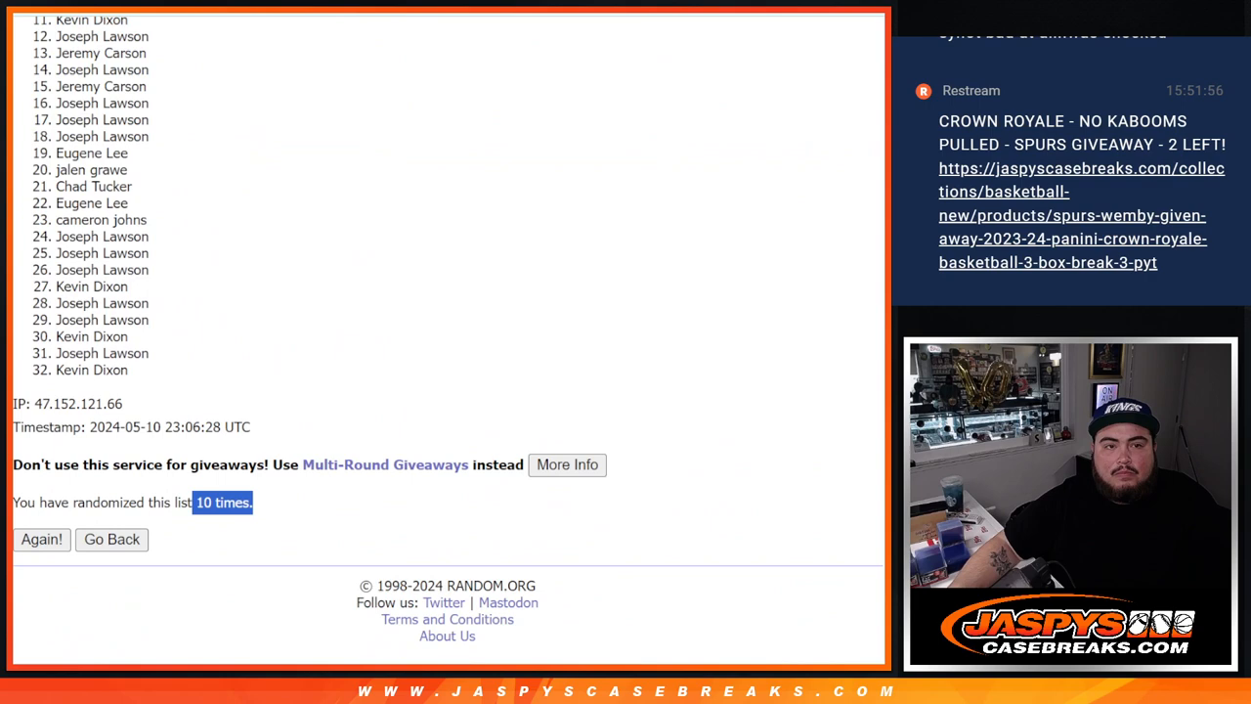
pyautogui.scroll(5, 196, 391)
pyautogui.scroll(5, 47, 334)
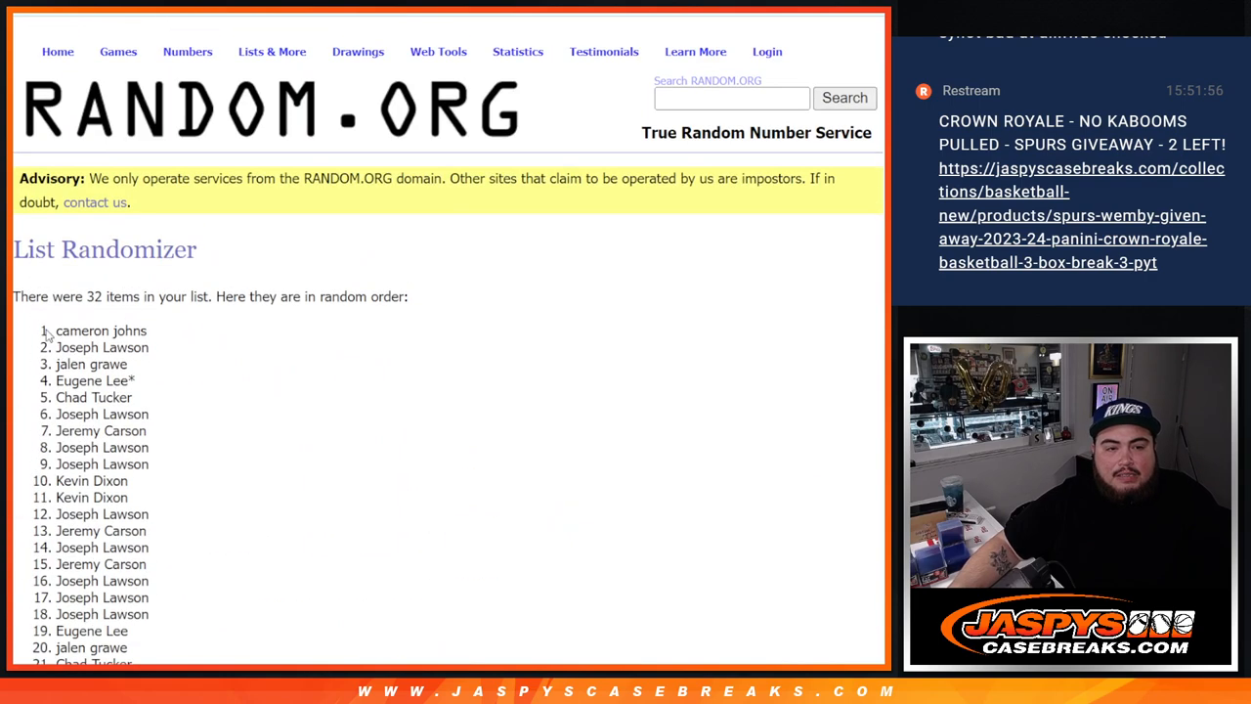
pyautogui.moveTo(47, 331); pyautogui.dragTo(205, 386)
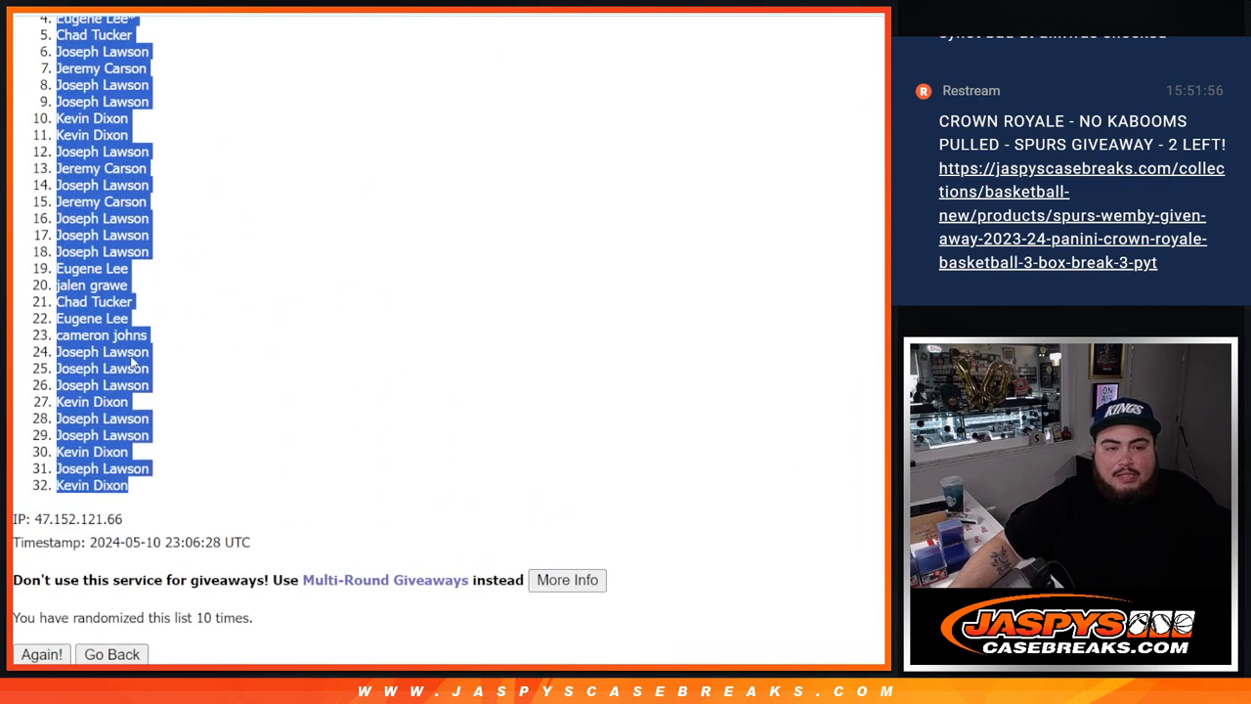
# Step: Paste the shuffled names into column A of the spreadsheet and return to the team randomizer
pyautogui.hotkey('ctrl', 'Tab')
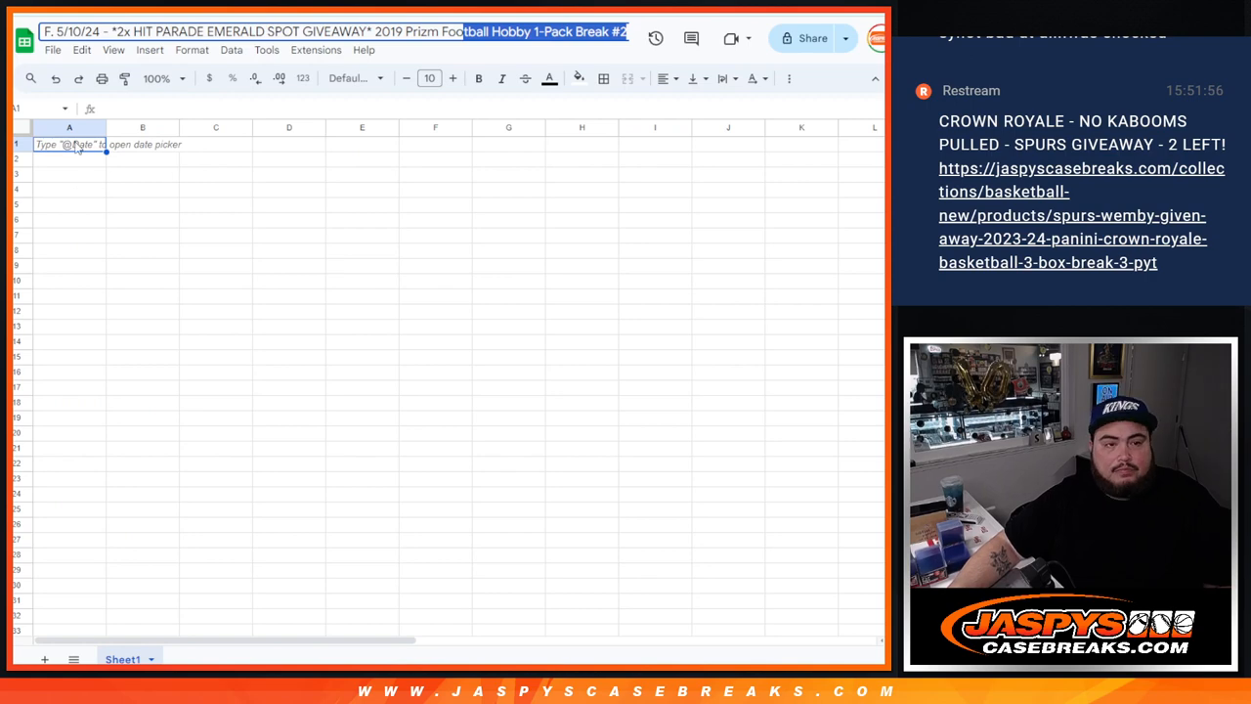
pyautogui.click(76, 146)
pyautogui.hotkey('ctrl', 'v')
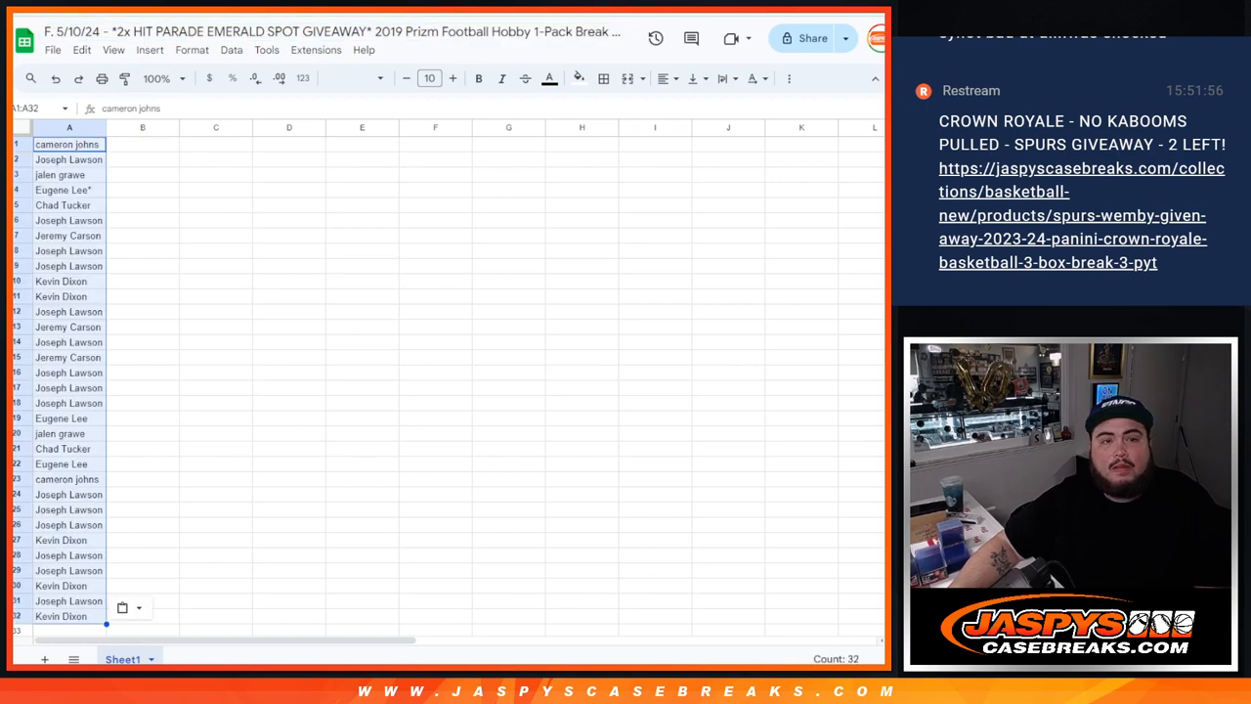
pyautogui.hotkey('ctrl', 'Tab')
pyautogui.hotkey('ctrl', 'Tab')
pyautogui.hotkey('ctrl', 'Tab')
pyautogui.scroll(-5, 294, 293)
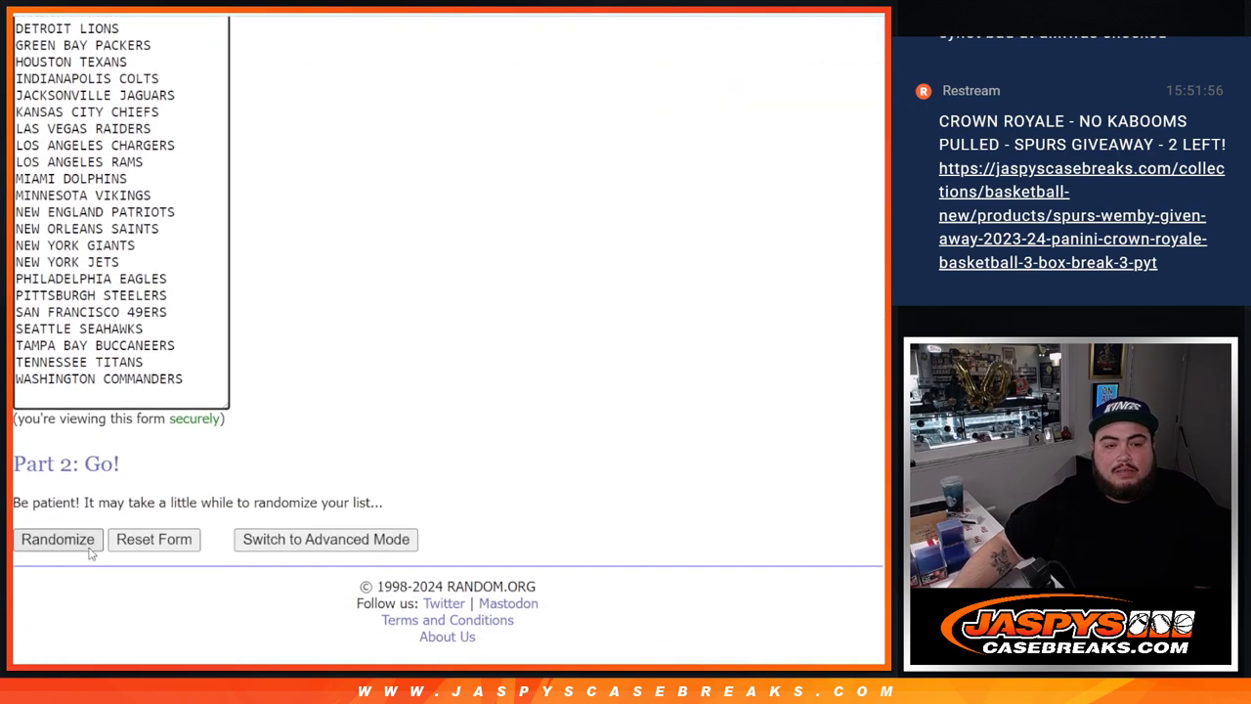
# Step: Randomize the 32 NFL teams ten times and copy the final order for the spreadsheet
pyautogui.click(57, 539)
pyautogui.scroll(-5, 293, 293)
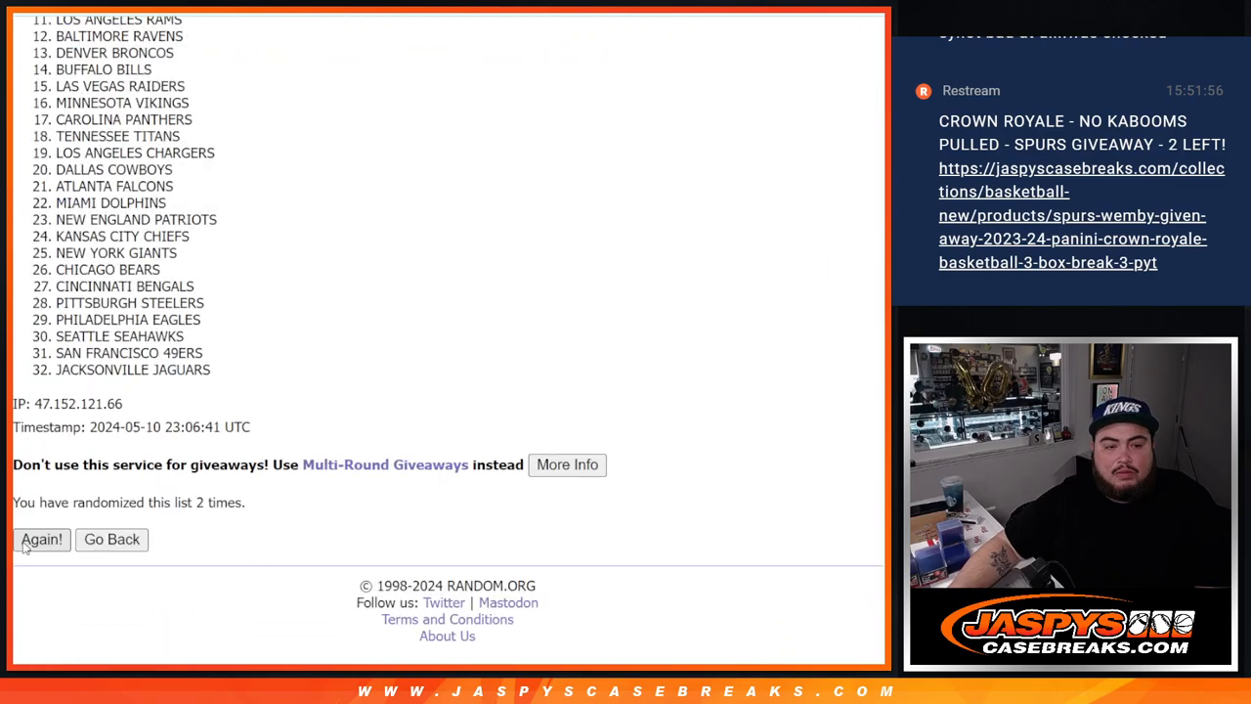
pyautogui.click(41, 539)
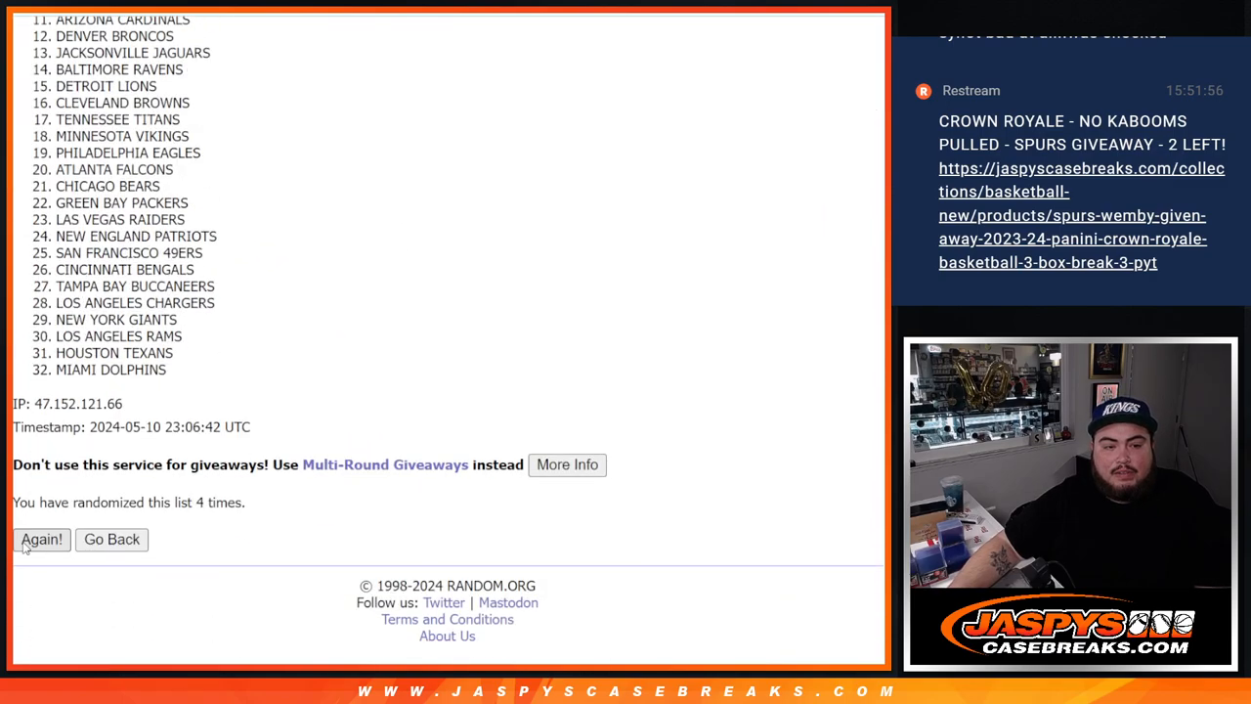
pyautogui.click(41, 539)
pyautogui.click(41, 538)
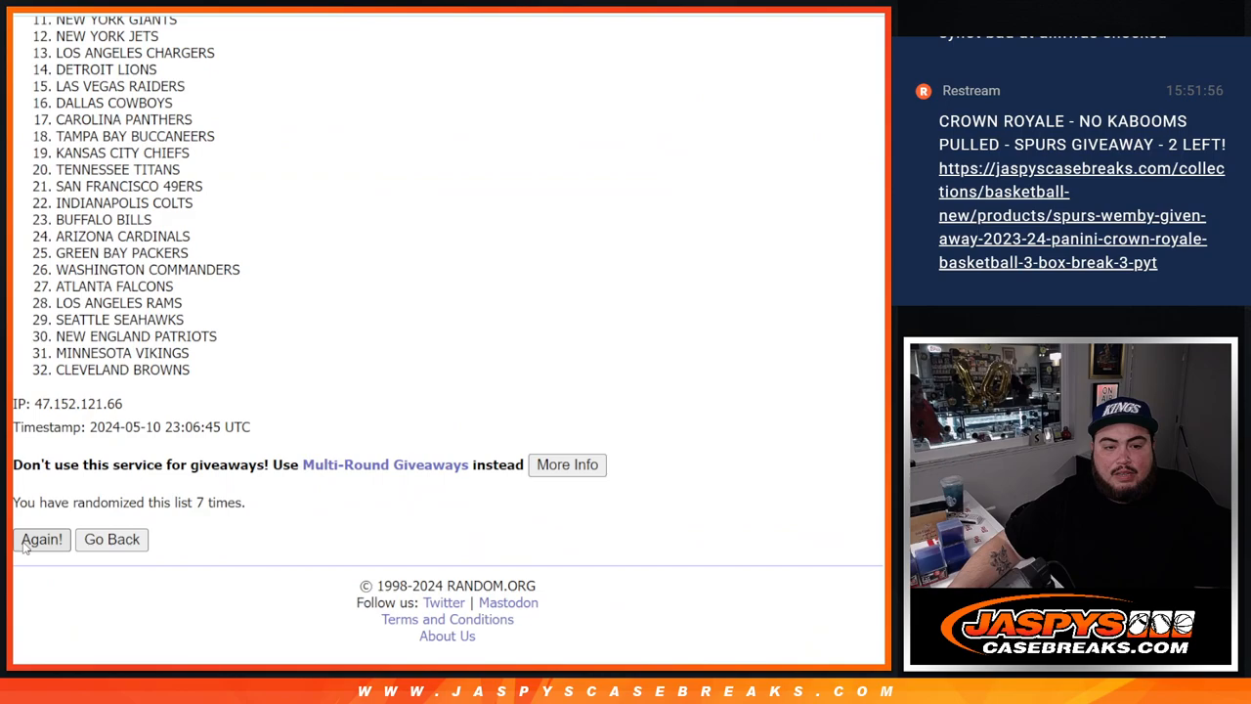
pyautogui.click(41, 538)
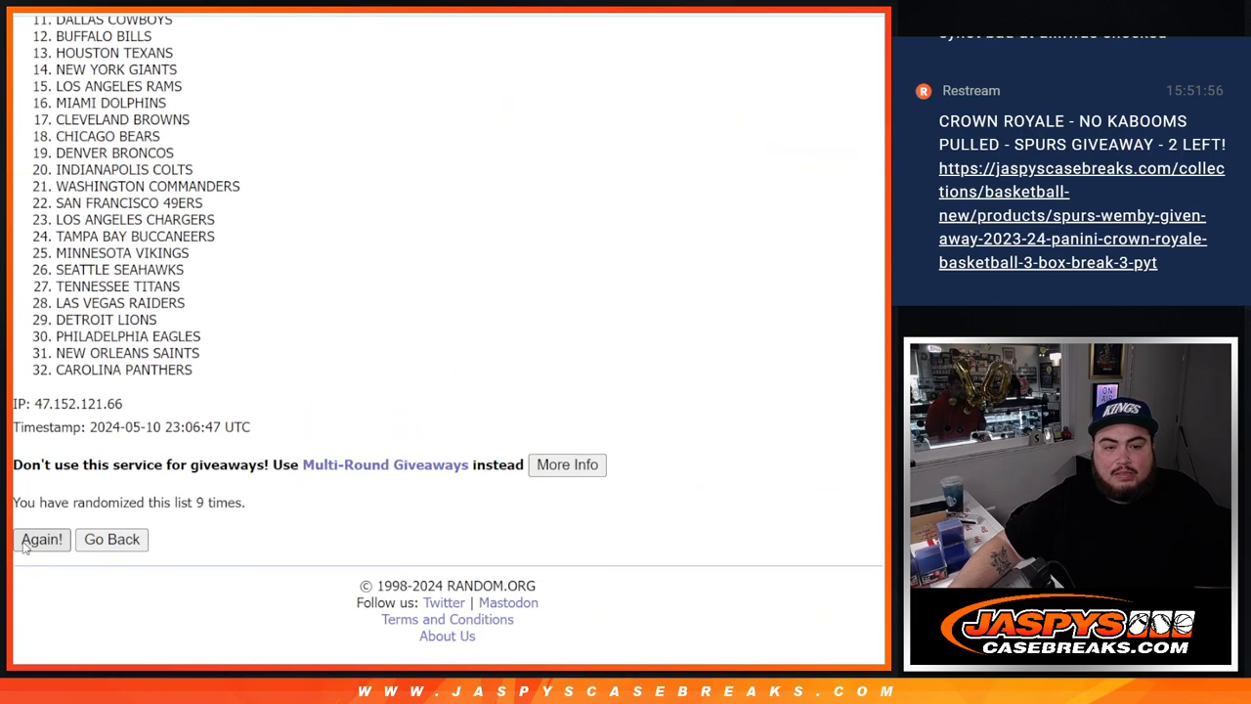
pyautogui.click(41, 539)
pyautogui.scroll(-5, 228, 544)
pyautogui.scroll(8, 227, 544)
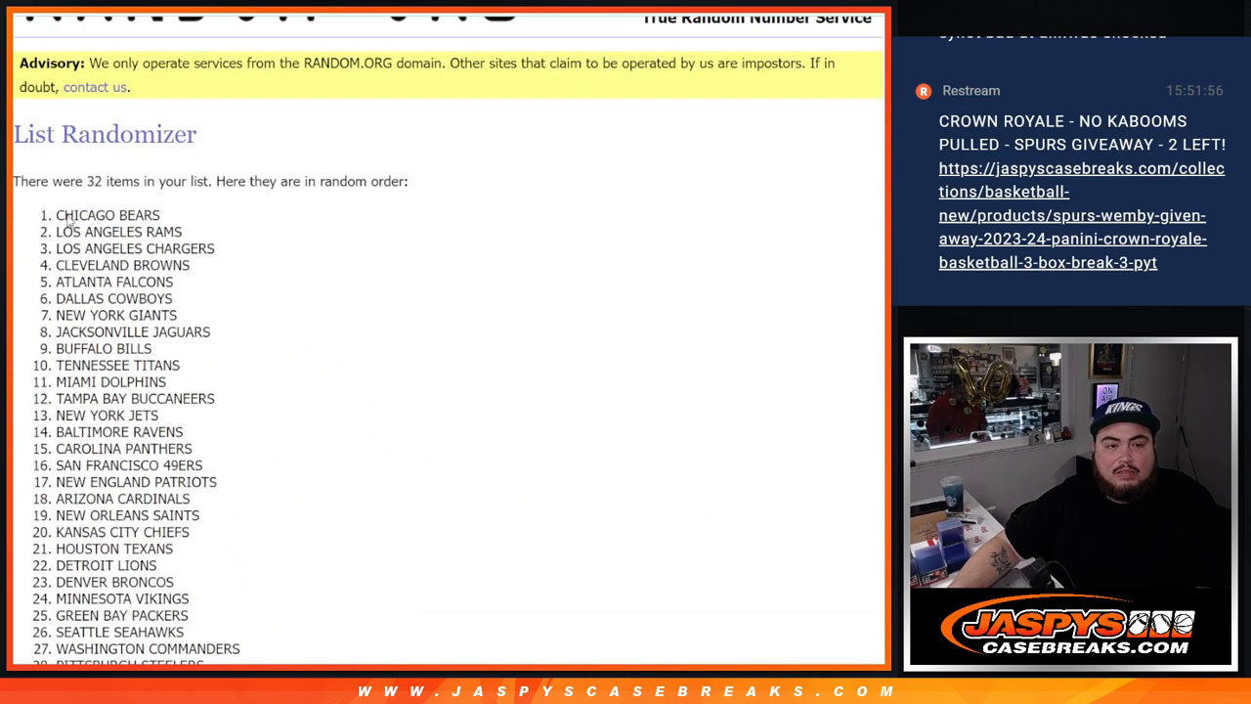
pyautogui.moveTo(55, 214); pyautogui.dragTo(220, 444)
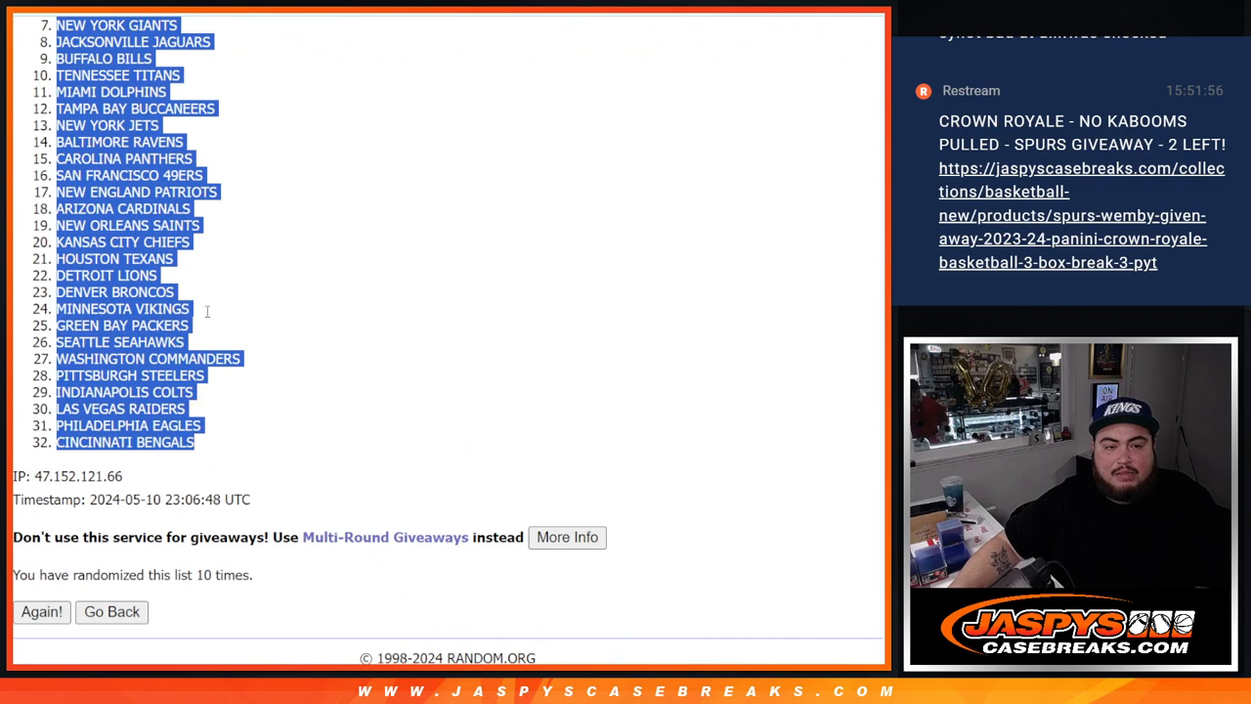
pyautogui.hotkey('ctrl', 'c')
pyautogui.hotkey('alt', 'Tab')
# Step: Paste the shuffled teams into column B, enlarge the text and widen columns A and B to fit
pyautogui.click(141, 144)
pyautogui.hotkey('ctrl', 'v')
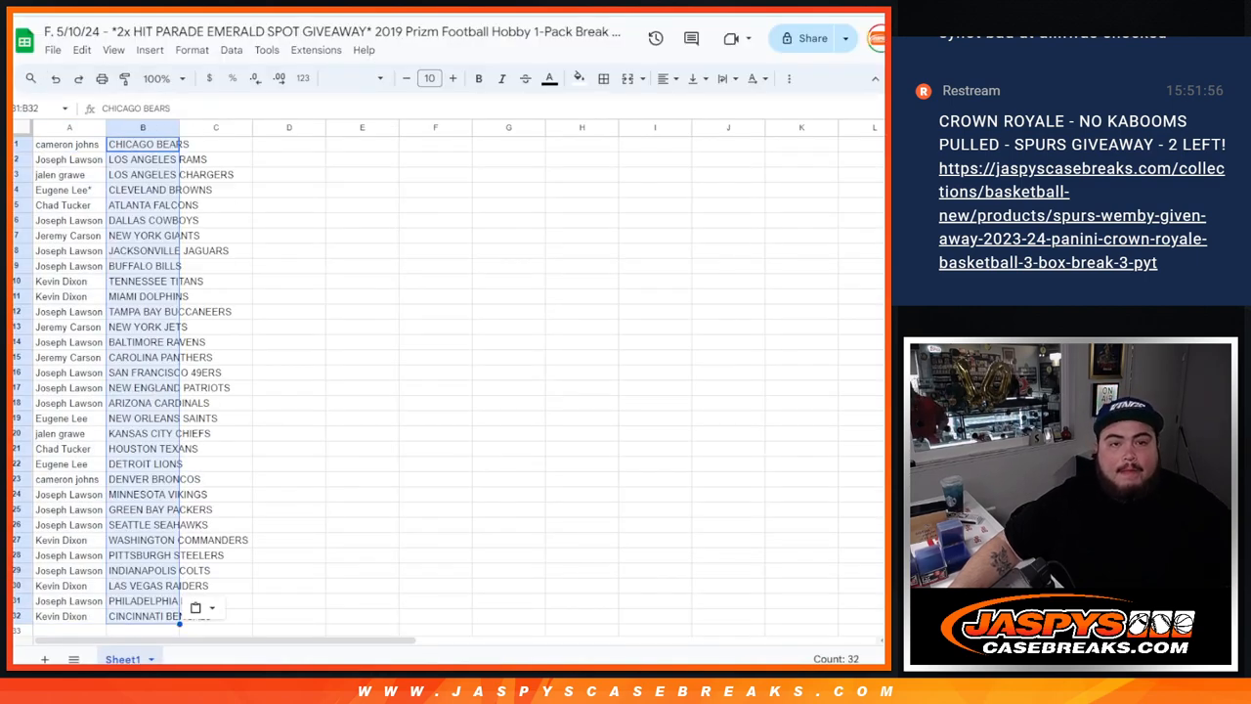
pyautogui.click(17, 132)
pyautogui.click(452, 78)
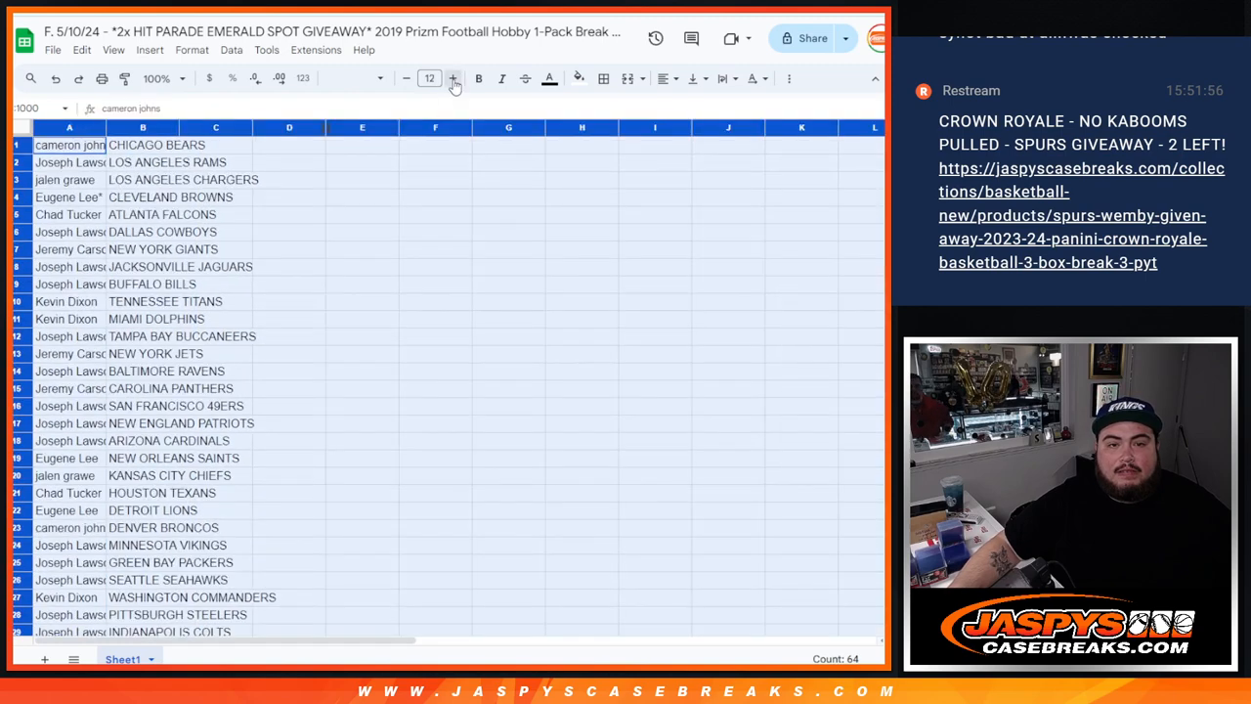
pyautogui.doubleClick(105, 128)
pyautogui.click(238, 265)
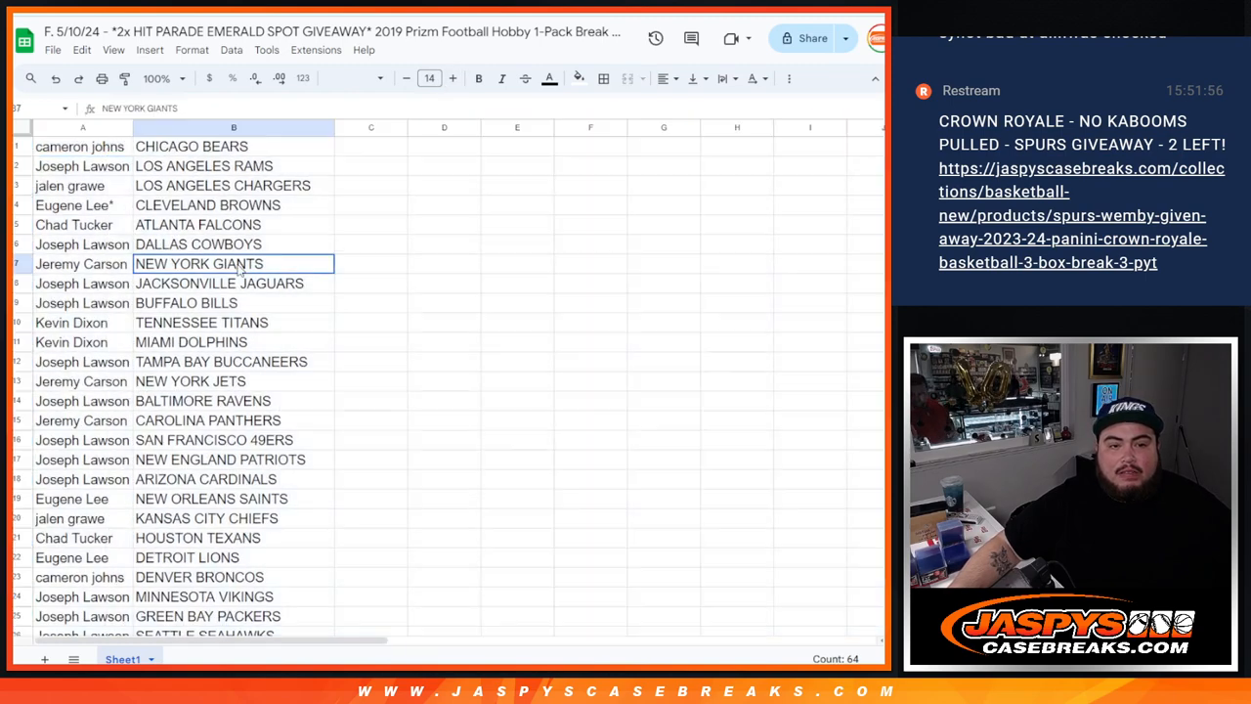
pyautogui.moveTo(83, 128); pyautogui.dragTo(233, 128)
# Step: Sort the rows alphabetically by team and centre all names and teams in their cells
pyautogui.rightClick(234, 129)
pyautogui.click(391, 445)
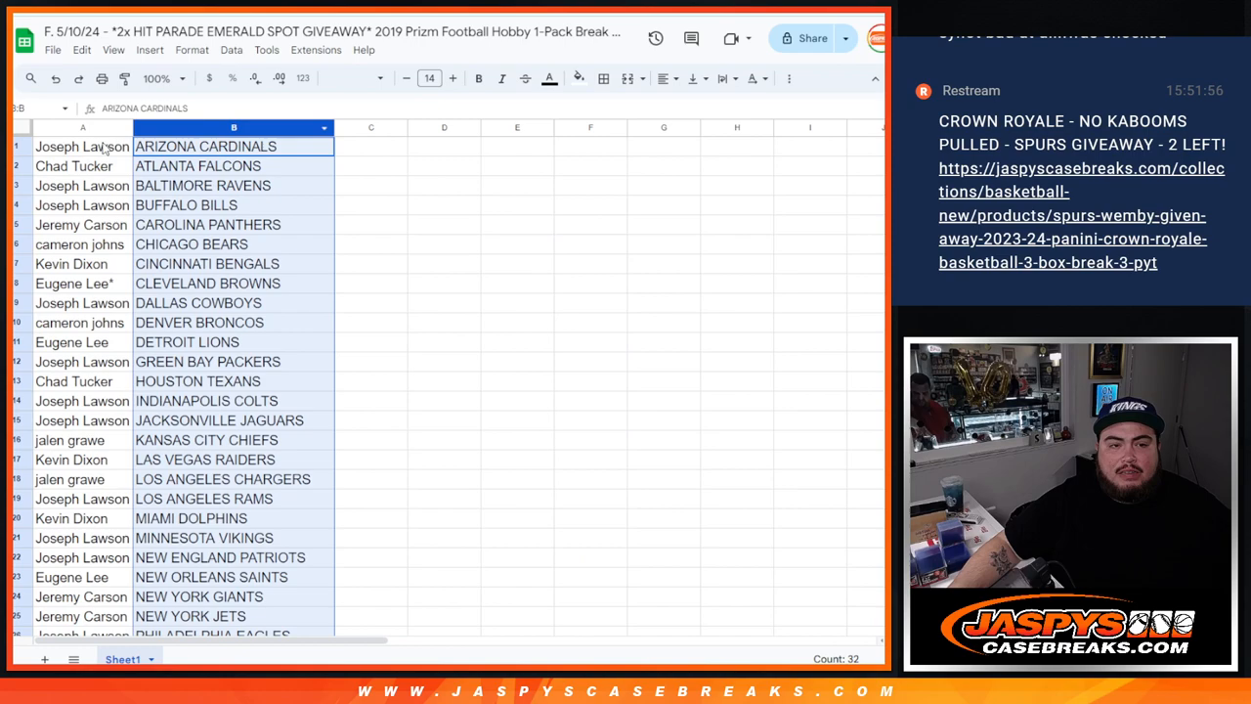
pyautogui.scroll(-5, 235, 279)
pyautogui.hotkey('ctrl', 'shift', 'Down')
pyautogui.scroll(5, 293, 196)
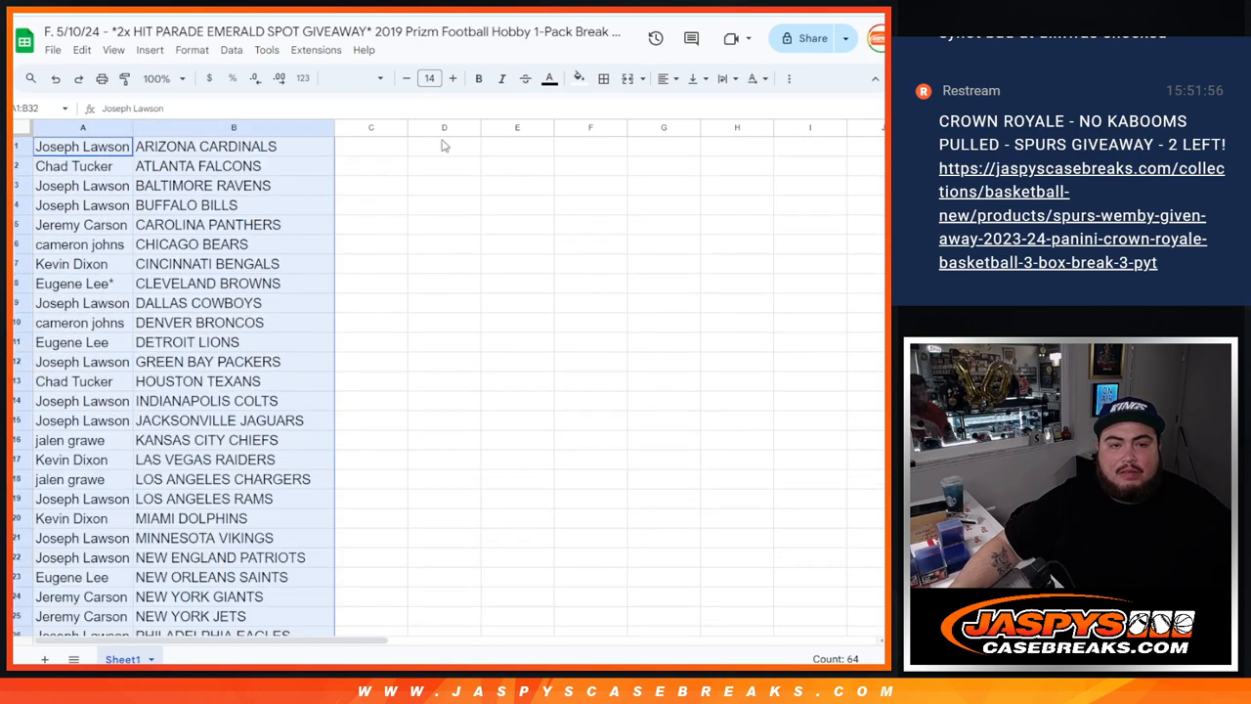
pyautogui.click(664, 79)
pyautogui.click(691, 110)
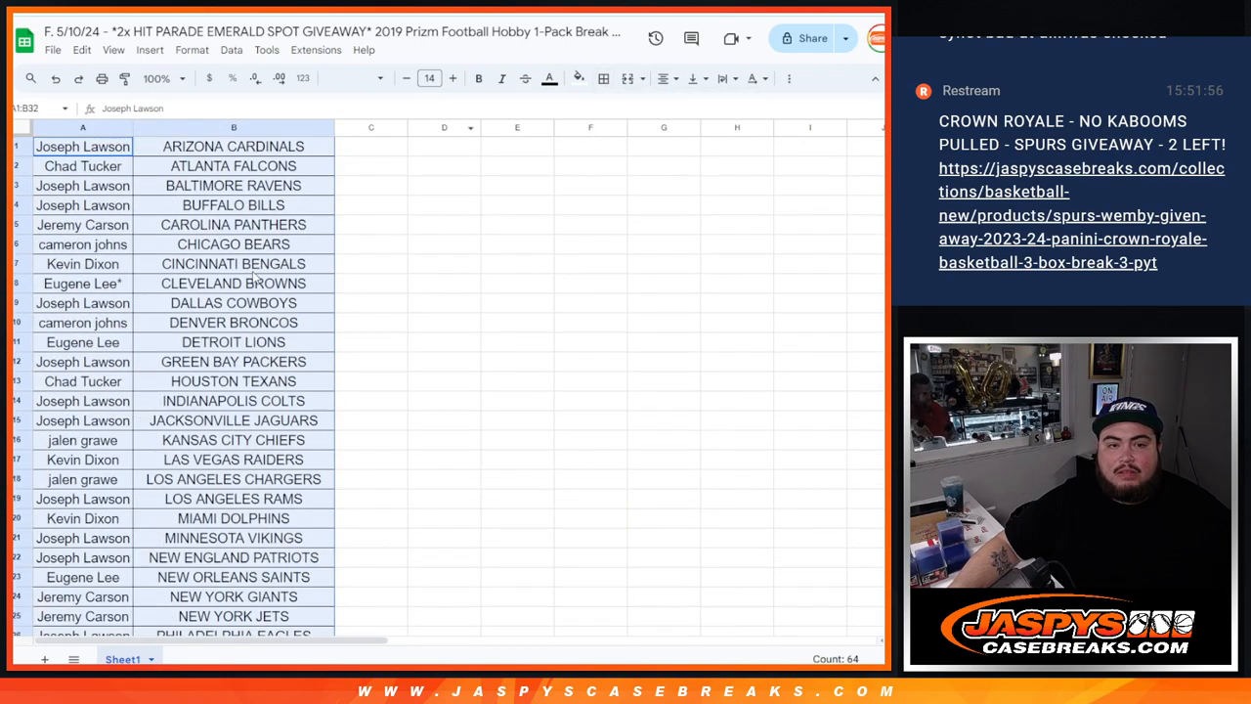
pyautogui.scroll(-6, 260, 270)
pyautogui.scroll(6, 260, 270)
# Step: Print the sheet in portrait orientation with the workbook title as page header
pyautogui.hotkey('ctrl', 'p')
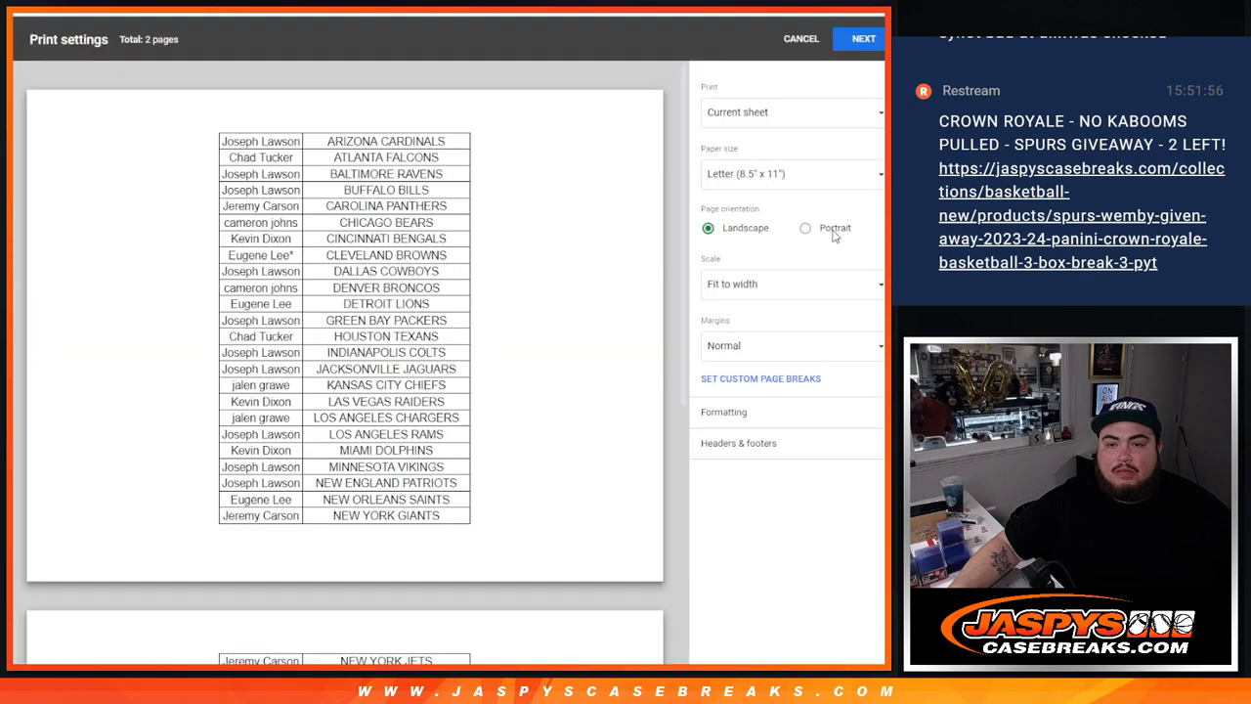
pyautogui.click(738, 443)
pyautogui.click(707, 499)
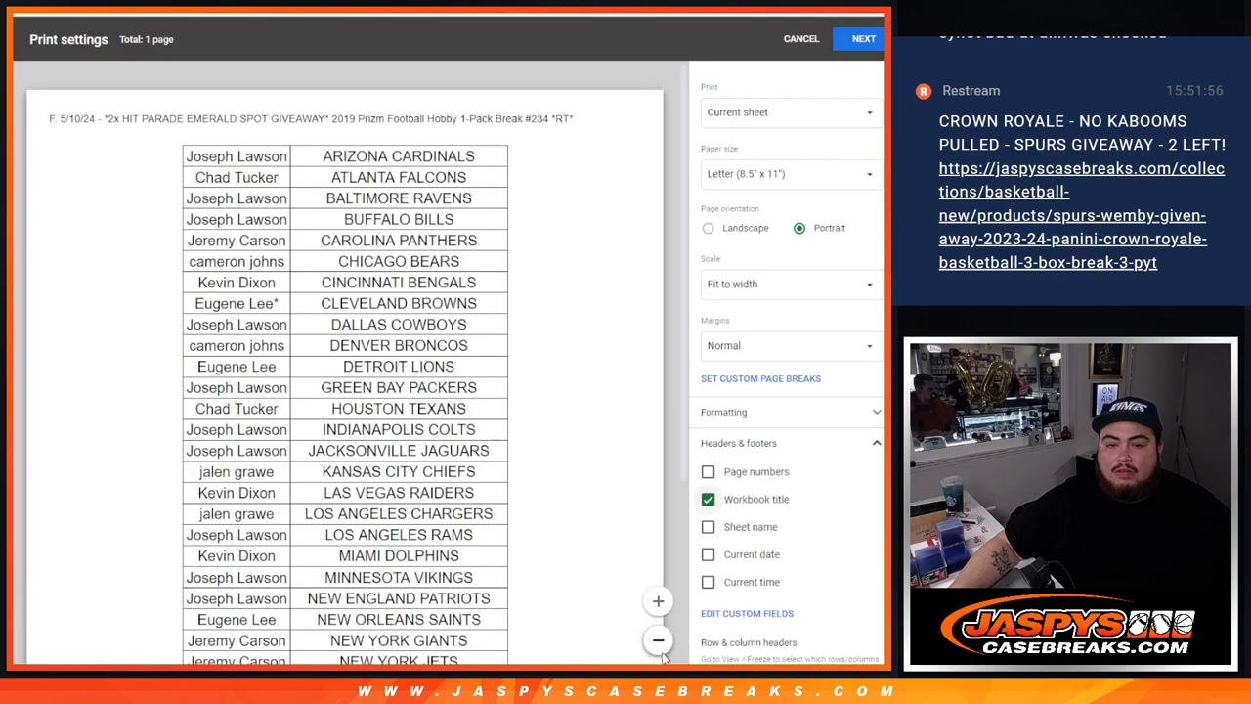
pyautogui.click(657, 640)
pyautogui.scroll(-1, 689, 156)
pyautogui.scroll(-1, 689, 157)
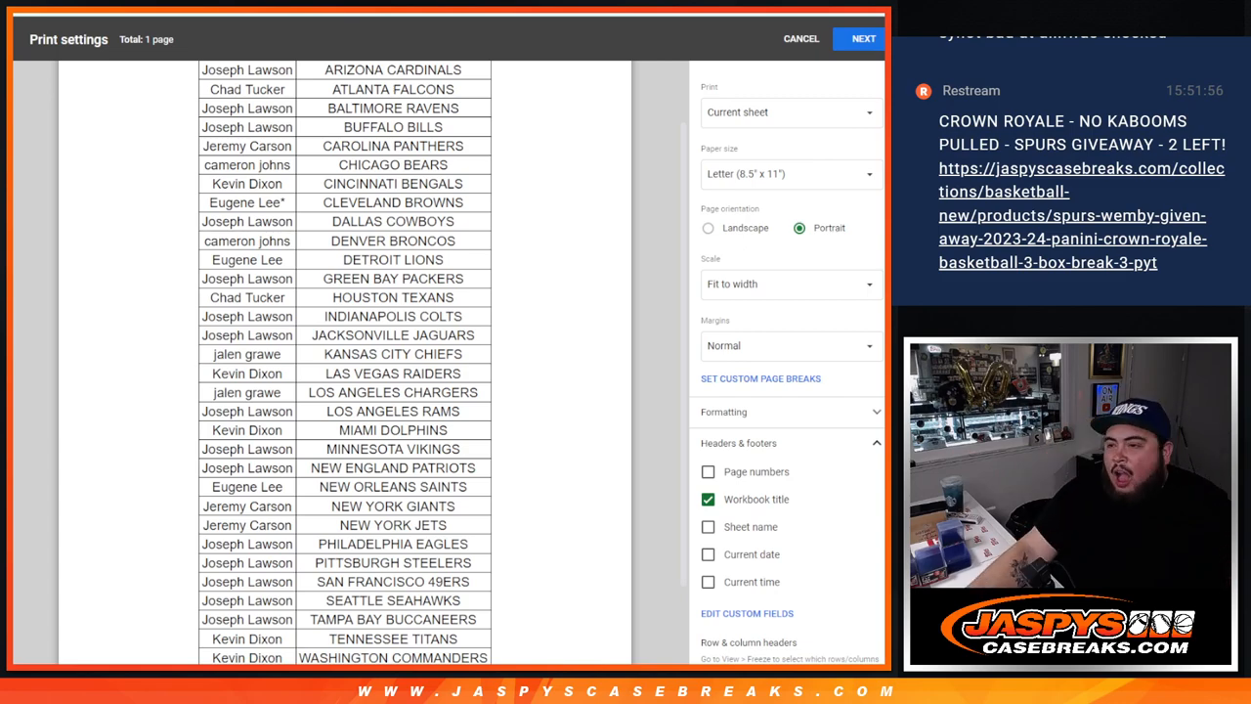
pyautogui.click(861, 38)
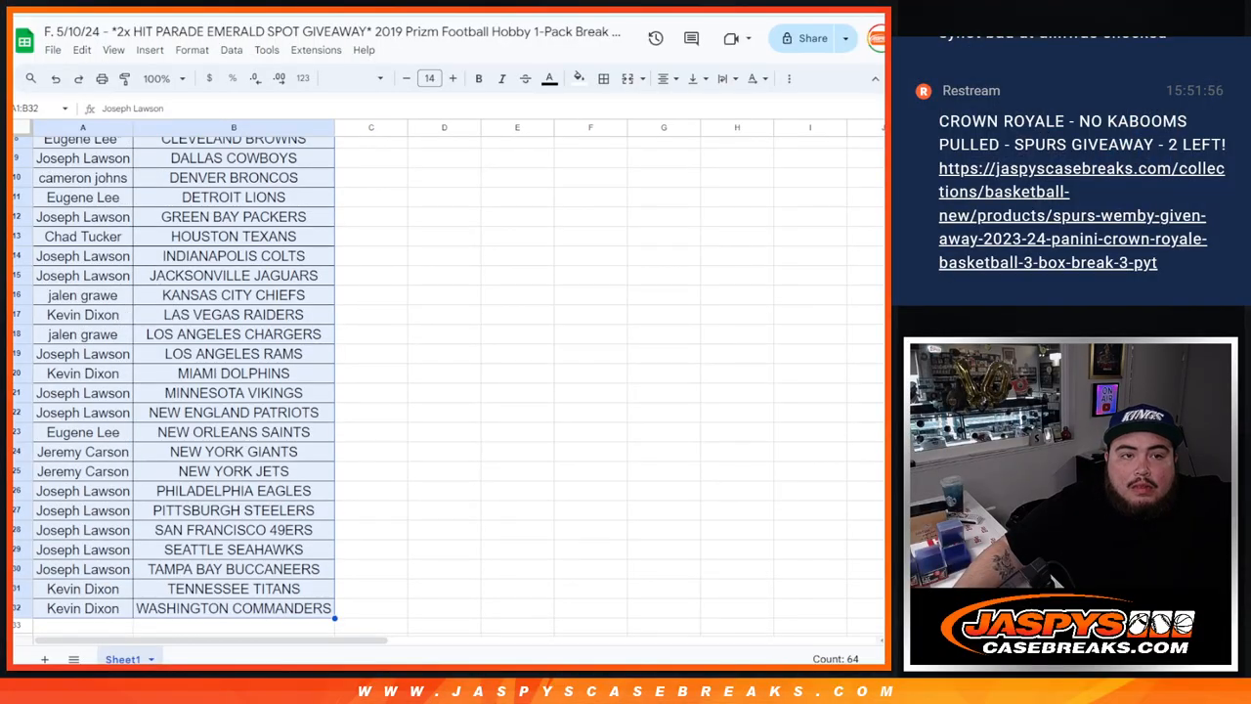
# Step: Roll the two dice for the giveaway, getting twelve, and move to the list randomizer
pyautogui.hotkey('ctrl', 'Tab')
pyautogui.hotkey('ctrl', 'Tab')
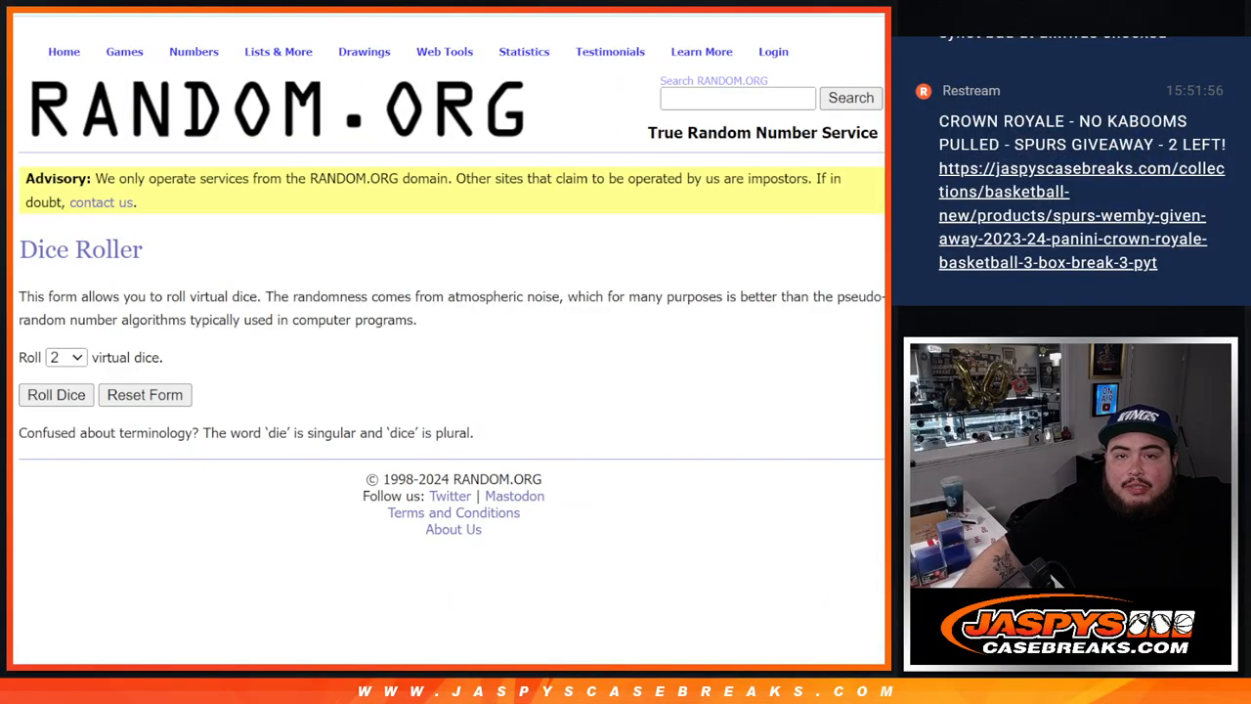
pyautogui.hotkey('ctrl', 'Tab')
pyautogui.hotkey('ctrl', 'shift', 'Tab')
pyautogui.click(56, 395)
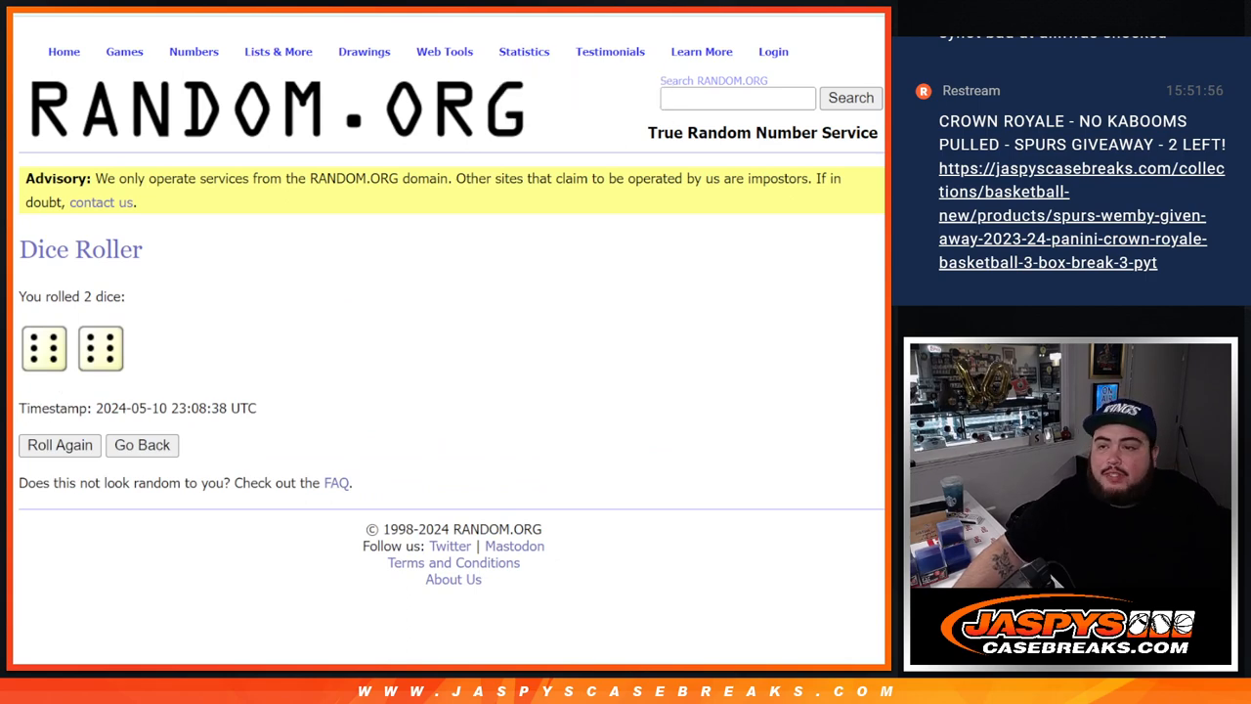
pyautogui.hotkey('ctrl', 'Tab')
pyautogui.scroll(-3, 469, 391)
# Step: Randomize the 32 entrant names twelve times and highlight the randomization count
pyautogui.click(47, 540)
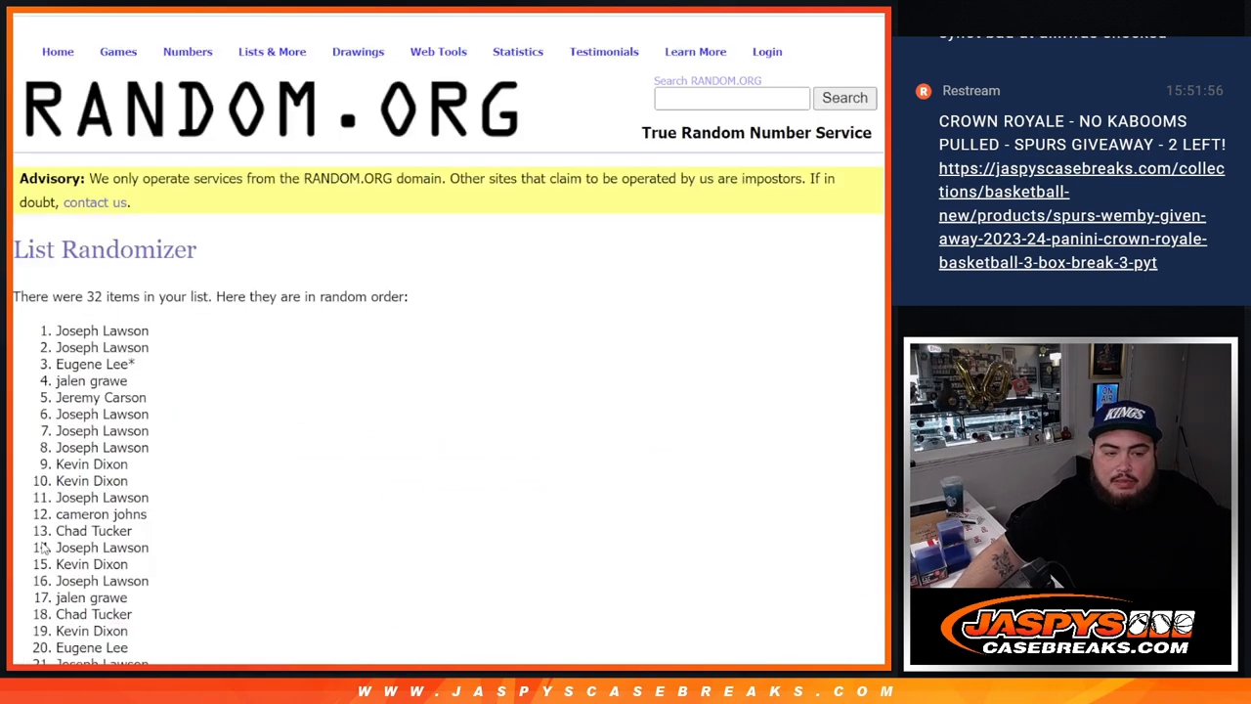
pyautogui.scroll(-5, 43, 547)
pyautogui.click(42, 540)
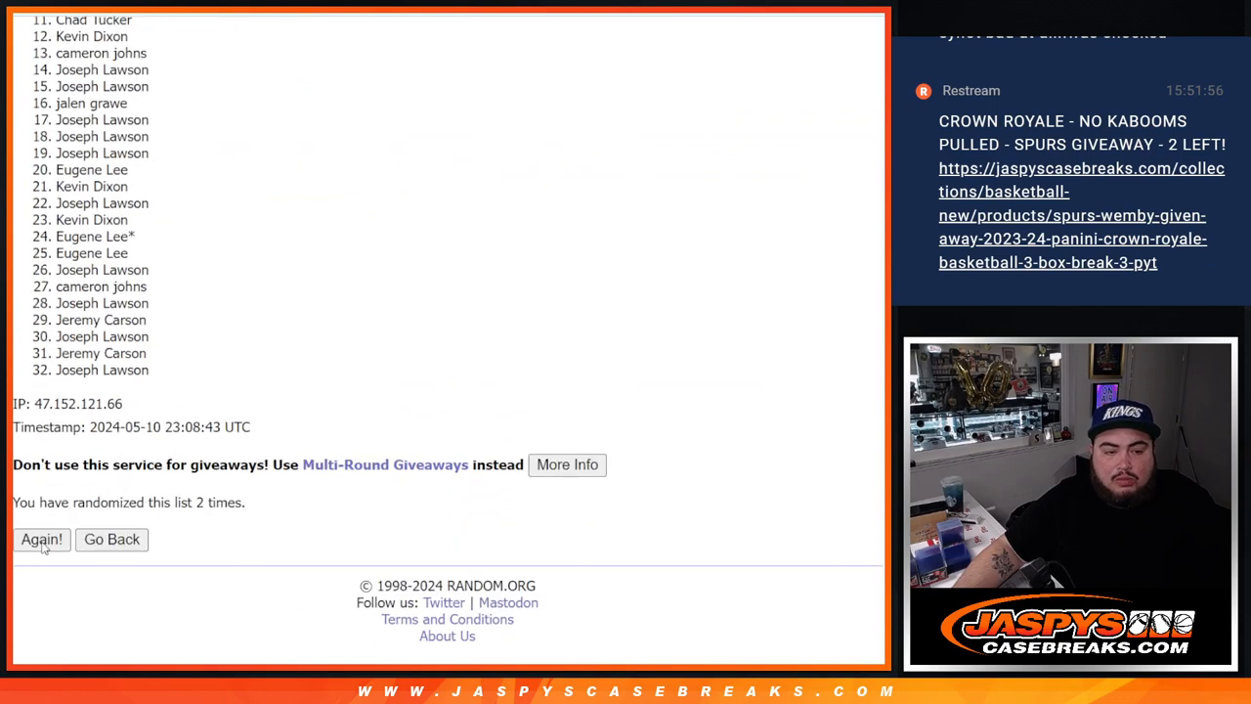
pyautogui.click(42, 540)
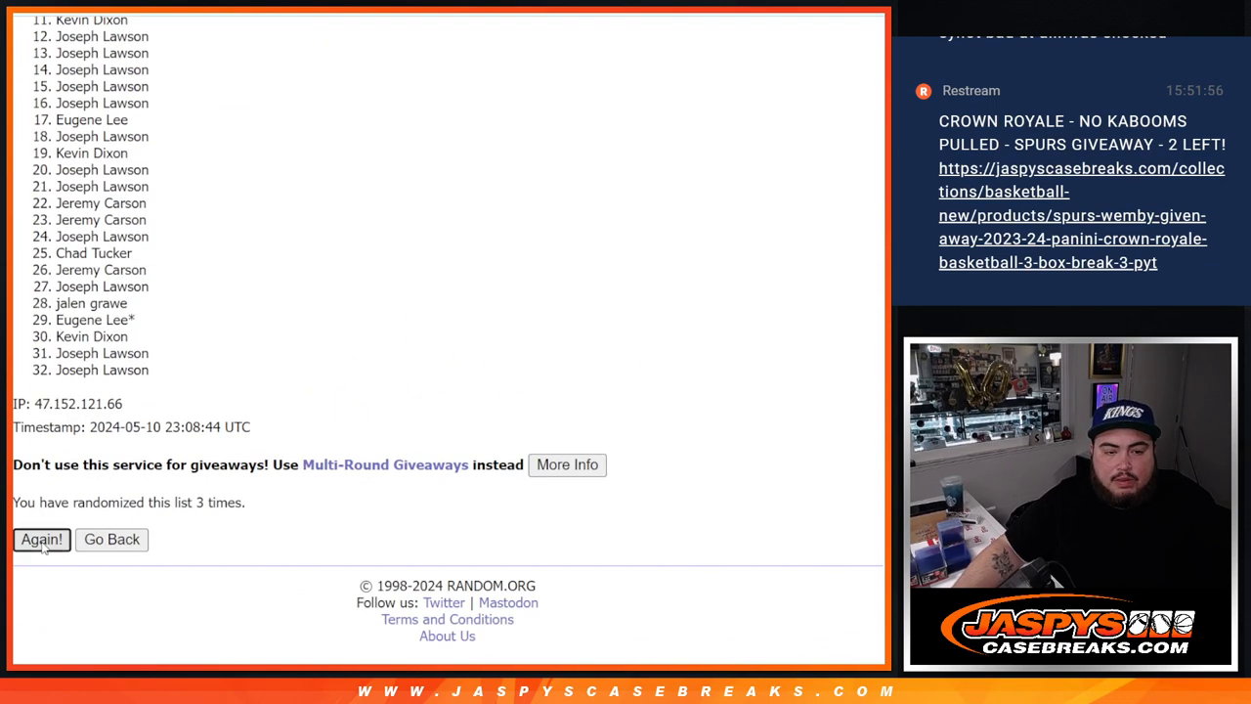
pyautogui.click(42, 540)
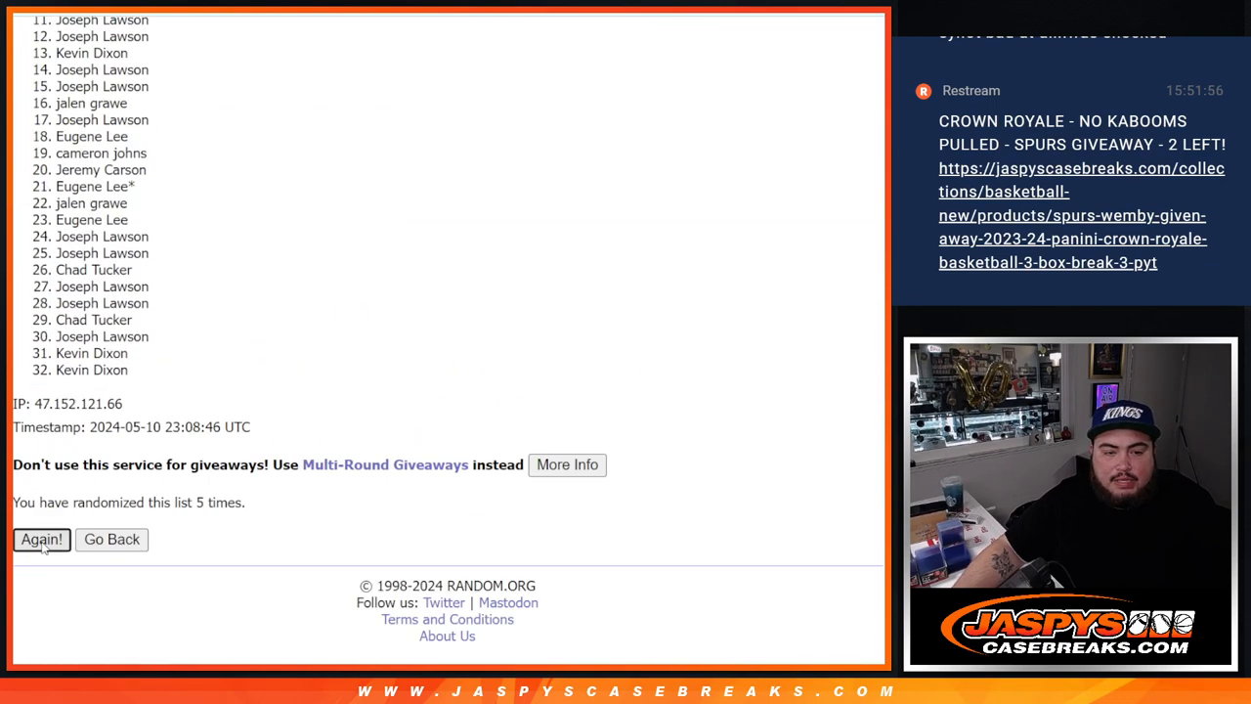
pyautogui.click(42, 539)
pyautogui.click(42, 540)
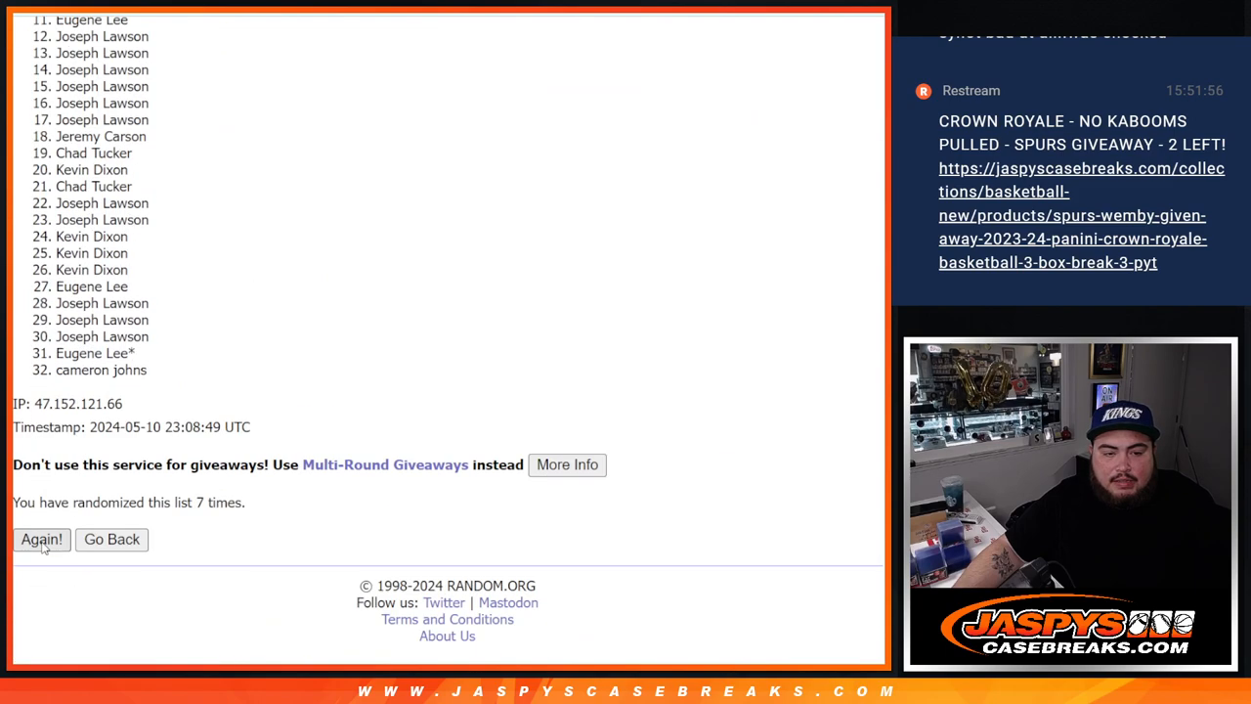
pyautogui.click(42, 540)
pyautogui.click(42, 540)
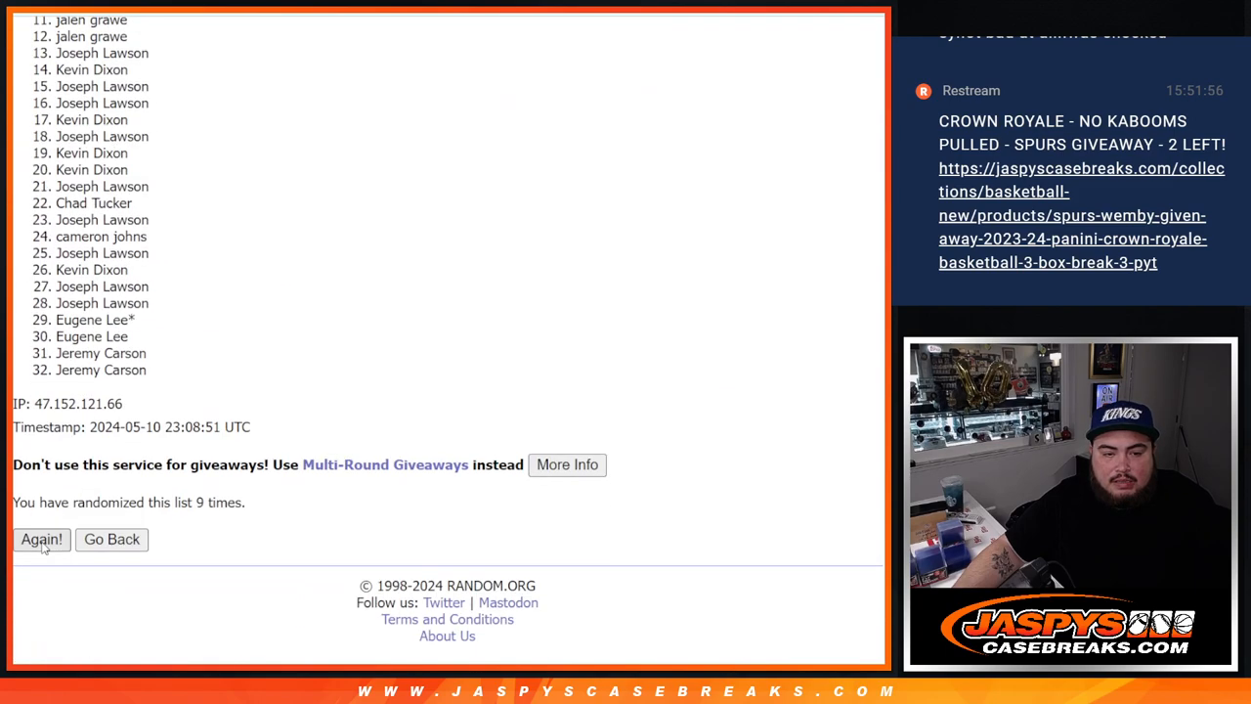
pyautogui.click(42, 540)
pyautogui.click(42, 539)
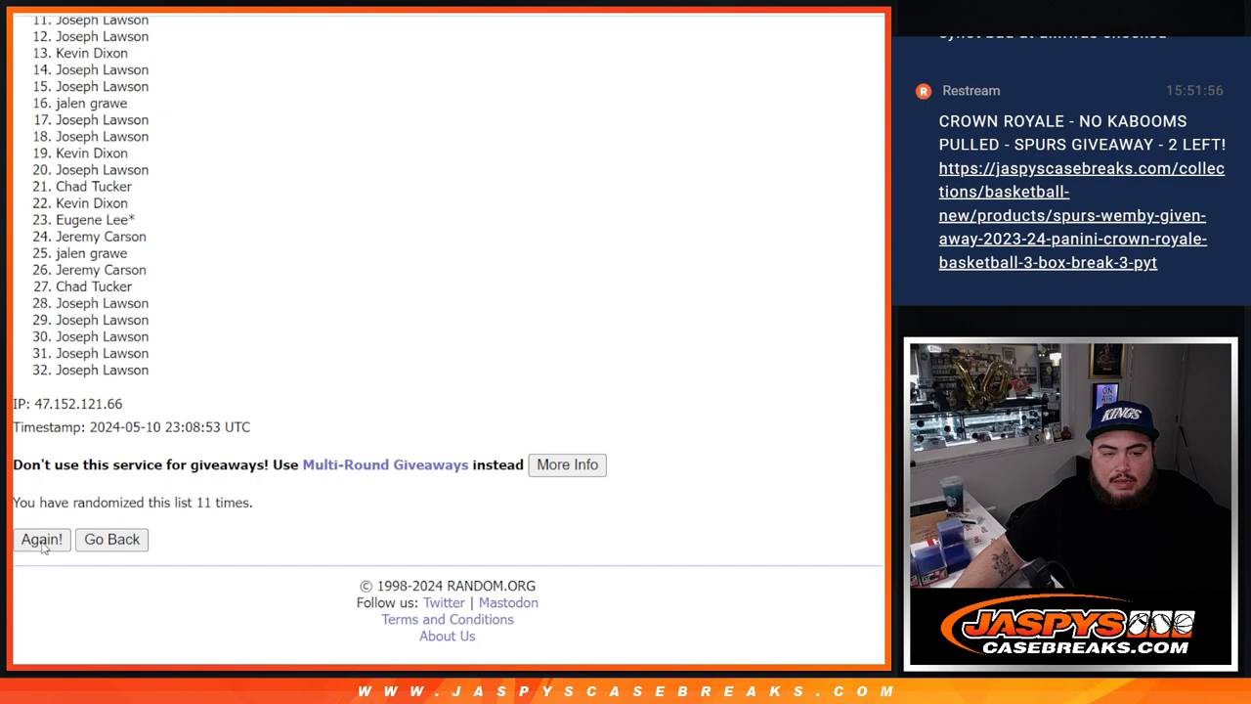
pyautogui.click(42, 539)
pyautogui.moveTo(204, 502)
pyautogui.mouseDown()
pyautogui.moveTo(252, 502)
pyautogui.moveTo(176, 502)
pyautogui.mouseUp()
pyautogui.click(208, 494)
pyautogui.click(323, 415)
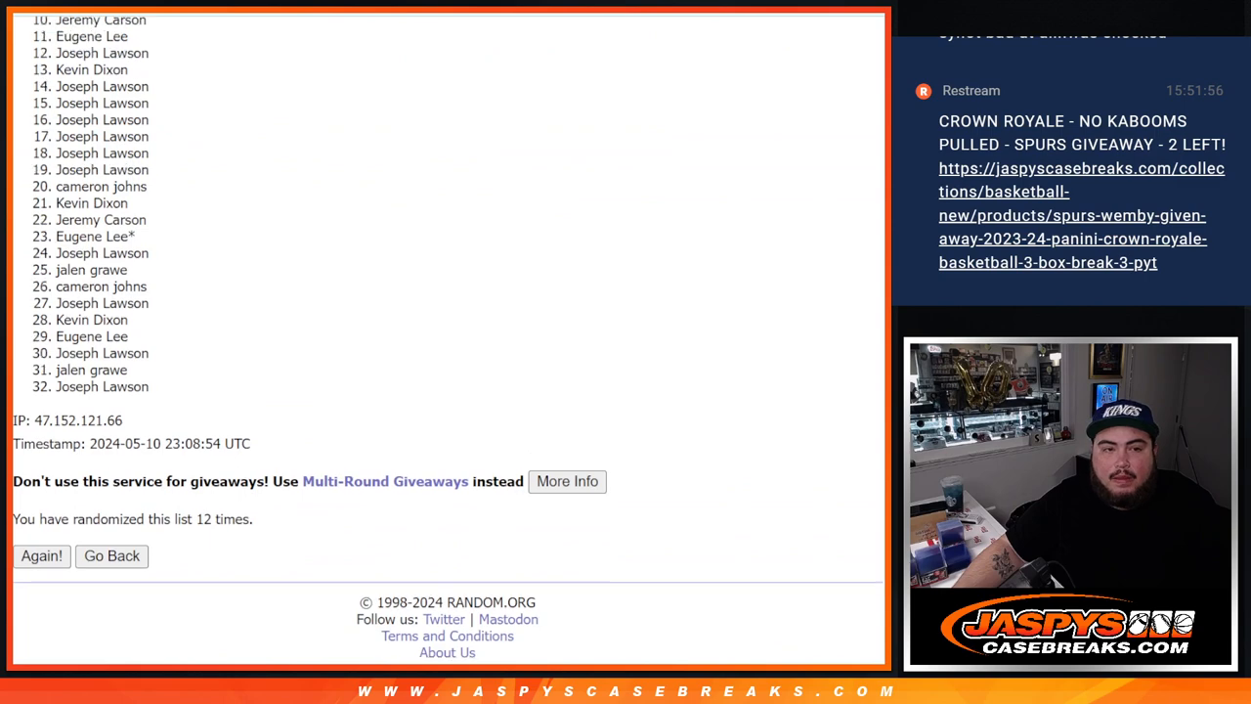
pyautogui.scroll(4, 440, 342)
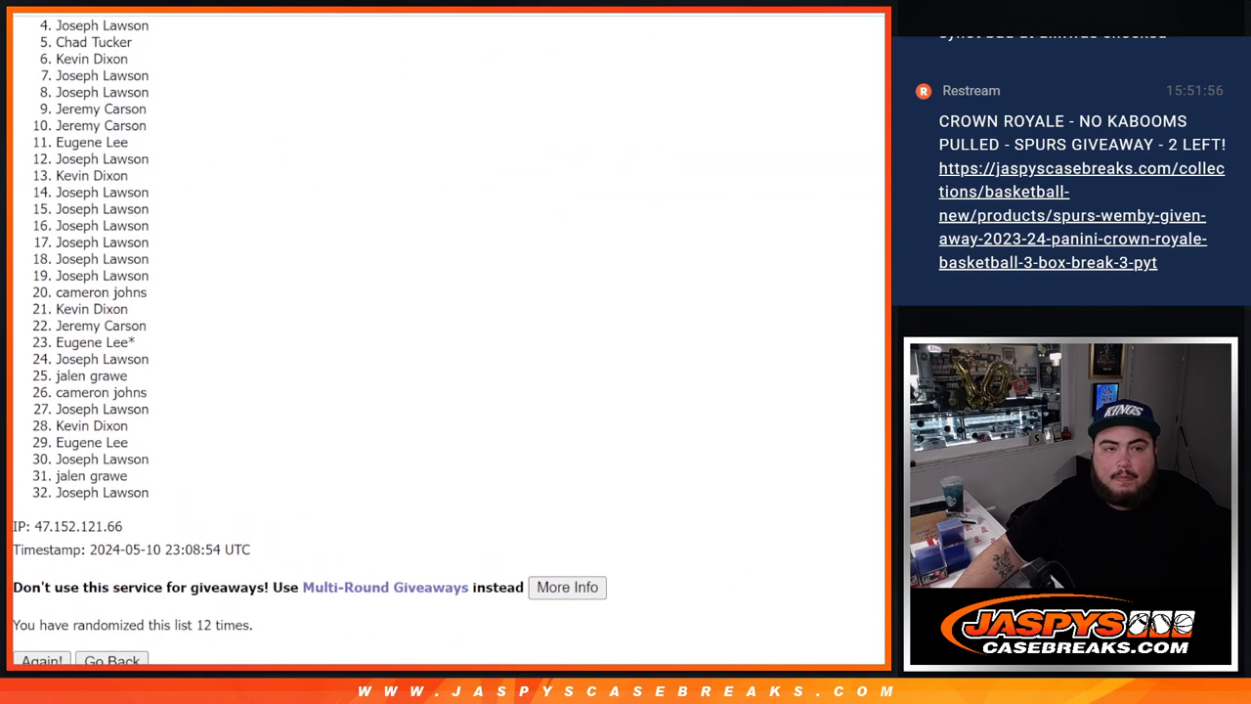
pyautogui.scroll(1, 440, 293)
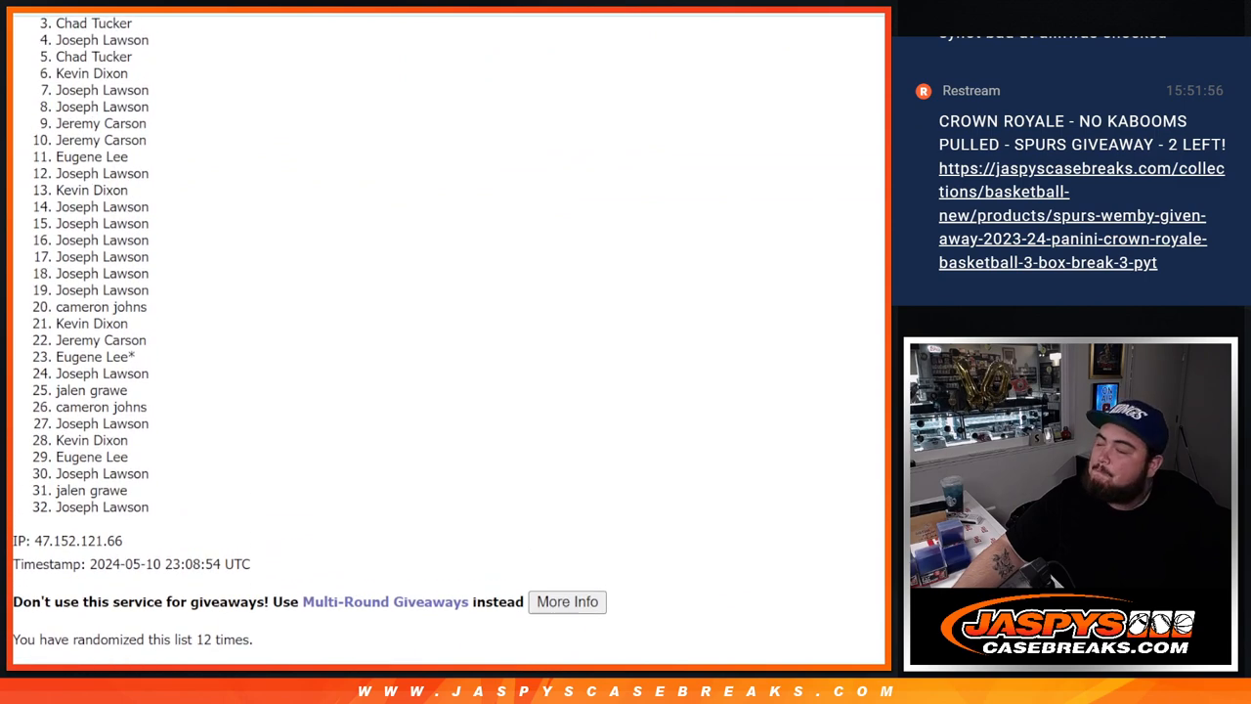
pyautogui.scroll(1, 439, 293)
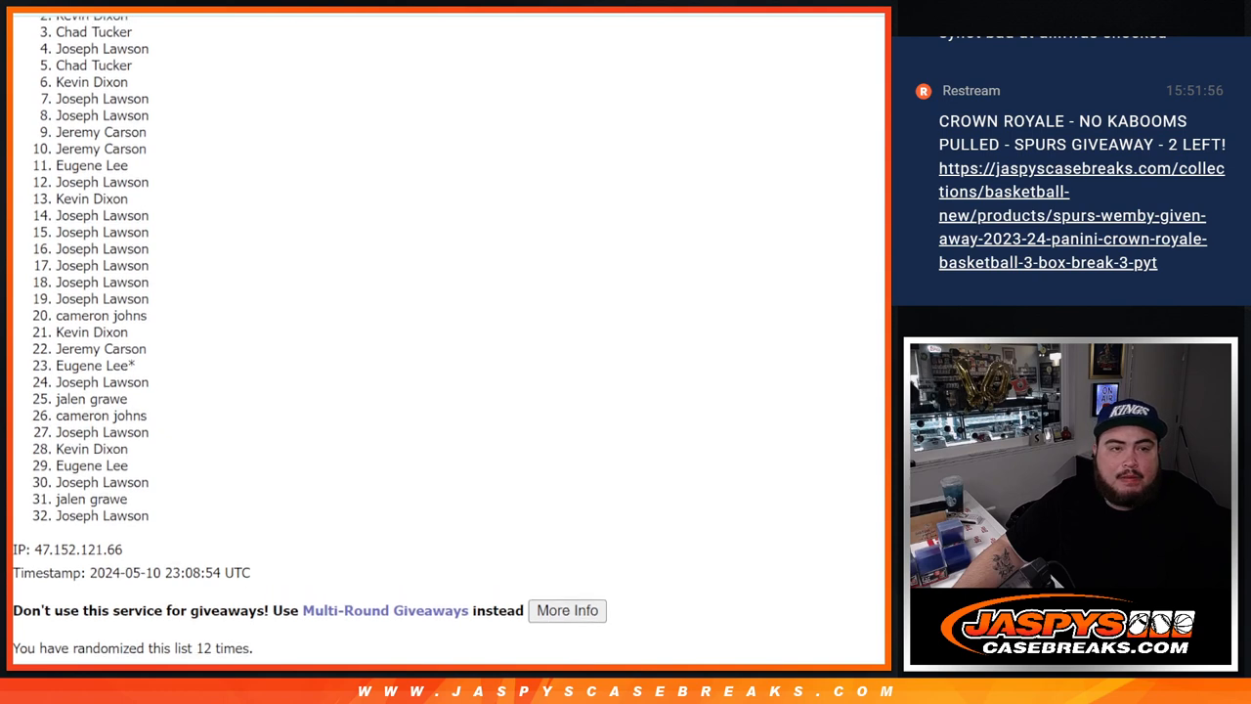
pyautogui.scroll(1, 264, 352)
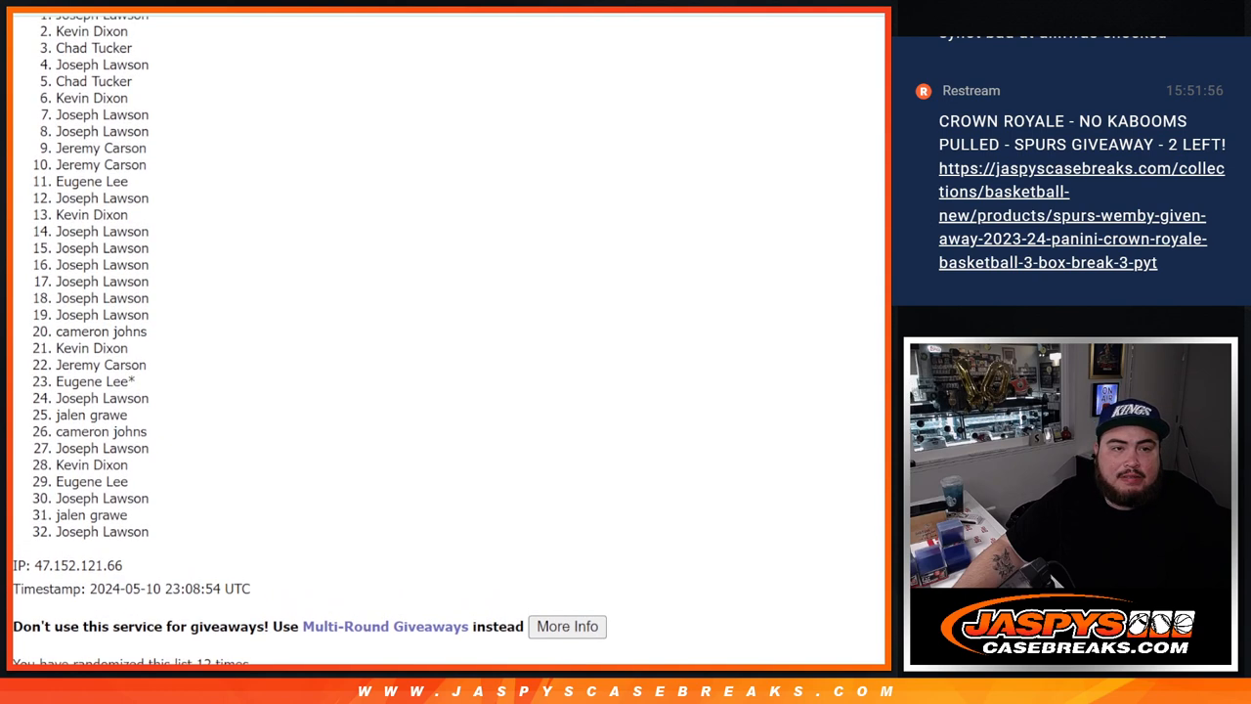
pyautogui.scroll(1, 264, 352)
pyautogui.scroll(1, 264, 352)
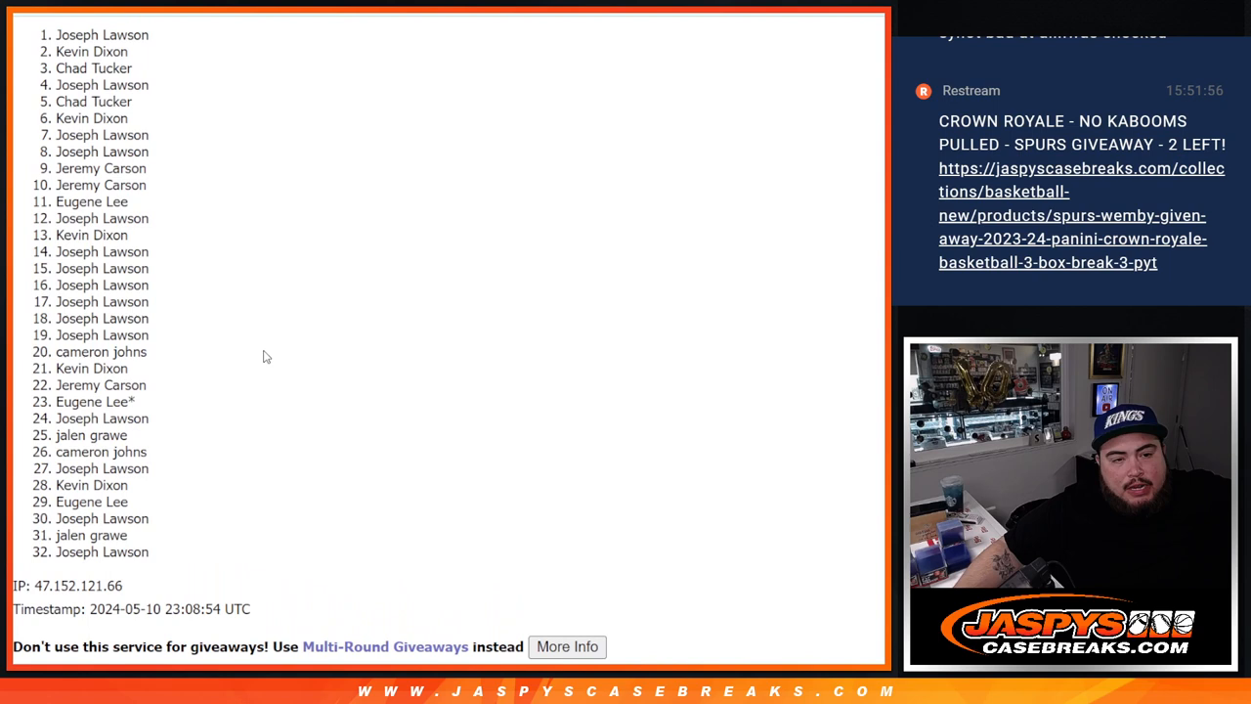
pyautogui.scroll(3, 264, 352)
# Step: Highlight the top two names as the giveaway winners and switch back to the store website
pyautogui.moveTo(53, 181); pyautogui.dragTo(199, 197)
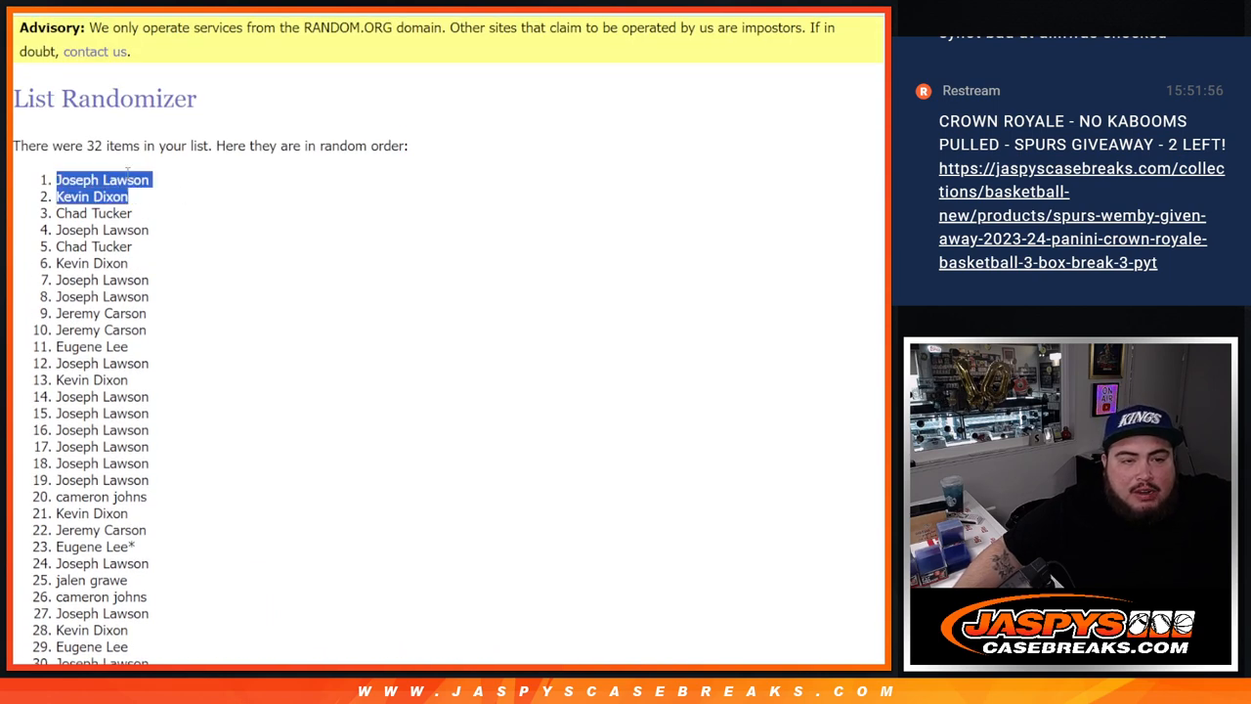
pyautogui.hotkey('alt', 'Tab')
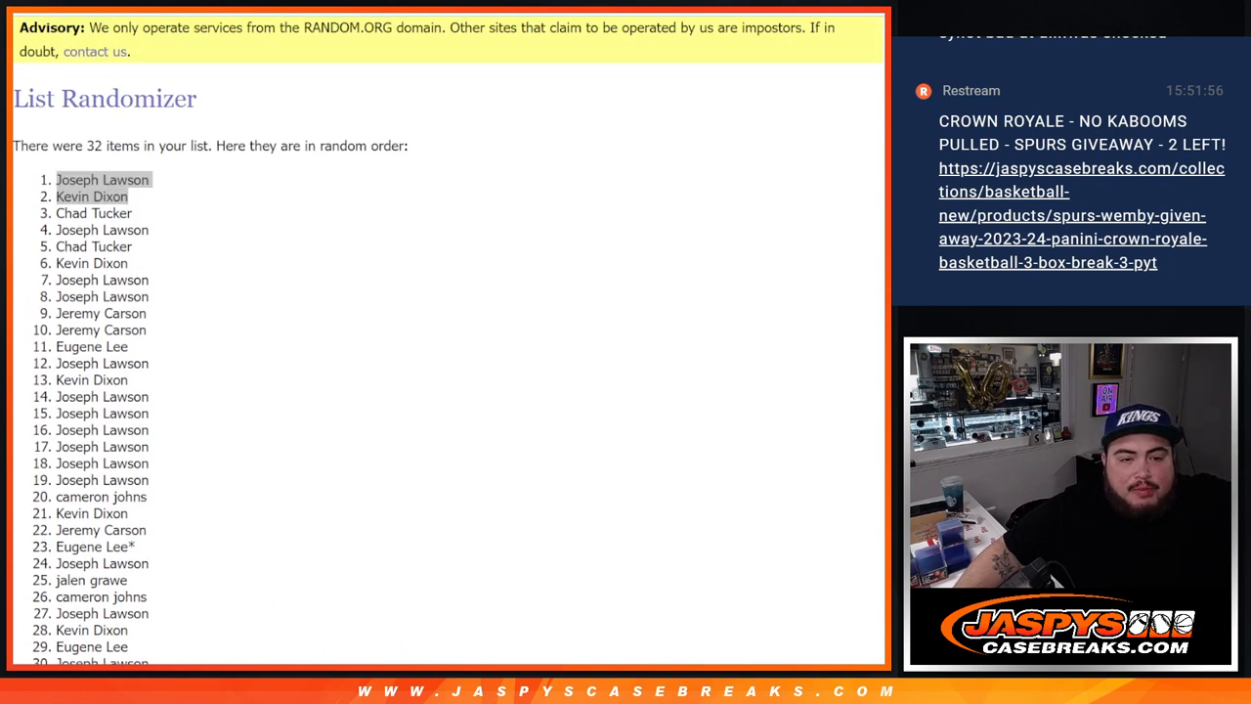